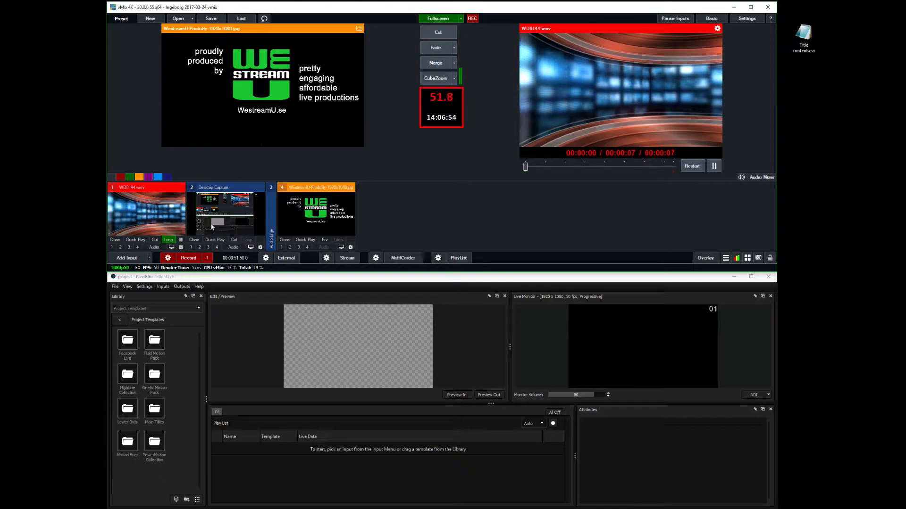
Collapse the Desktop Capture input tile to a thin vertical strip
double_click(227, 188)
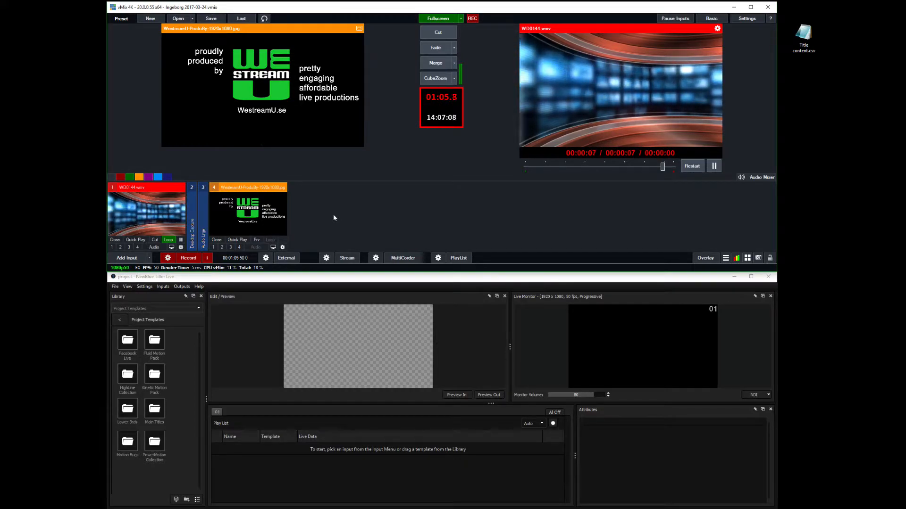
click(199, 287)
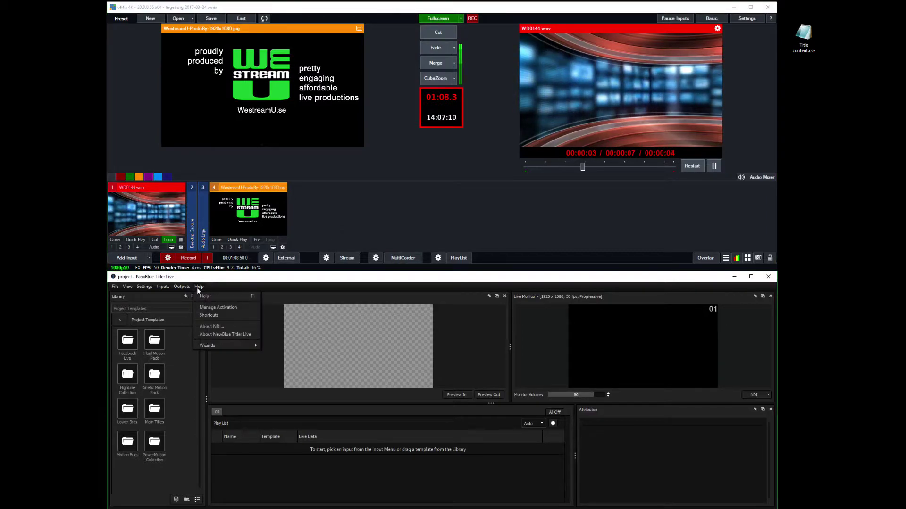
click(212, 336)
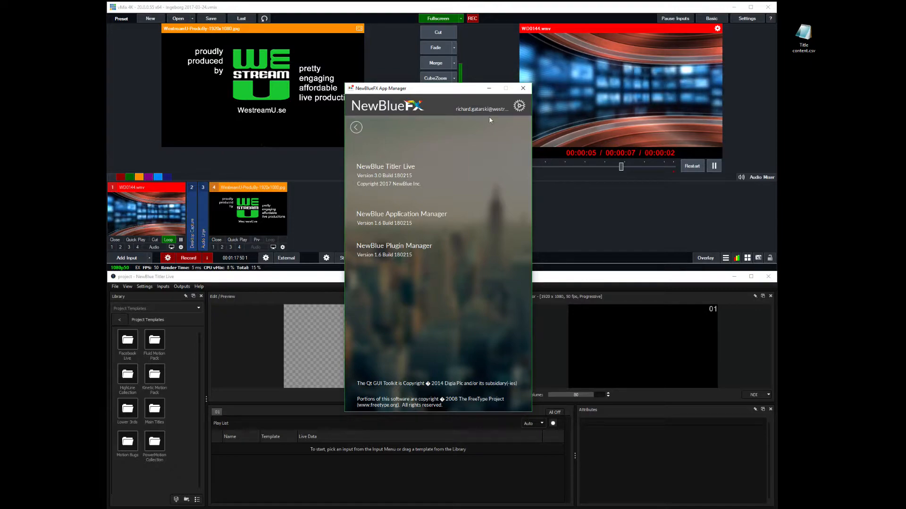
click(524, 91)
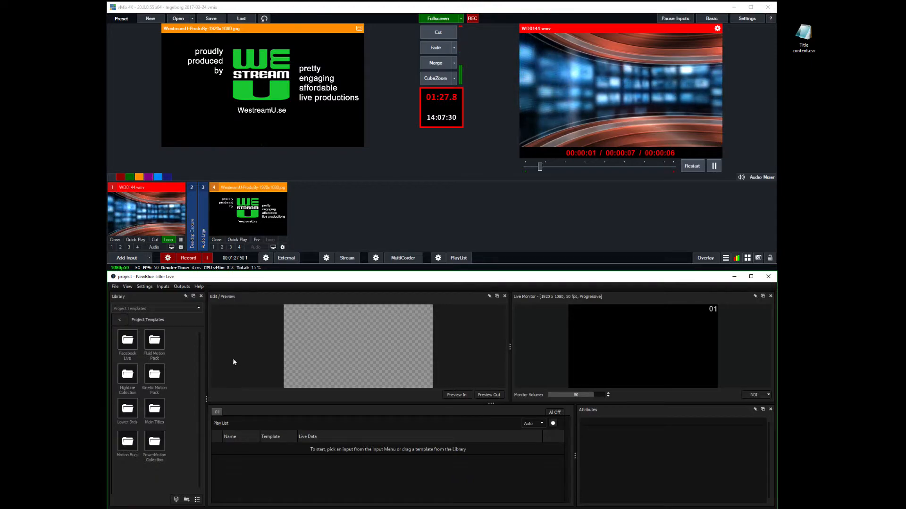
click(164, 287)
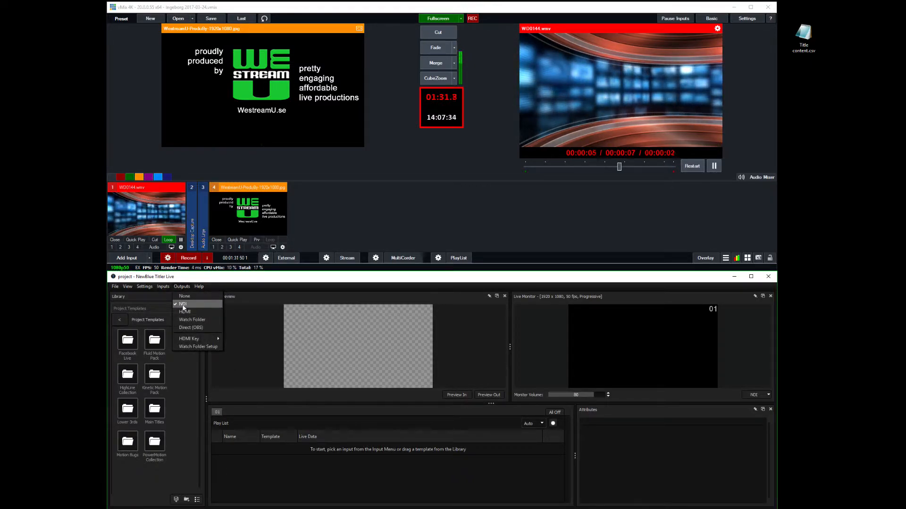
click(182, 304)
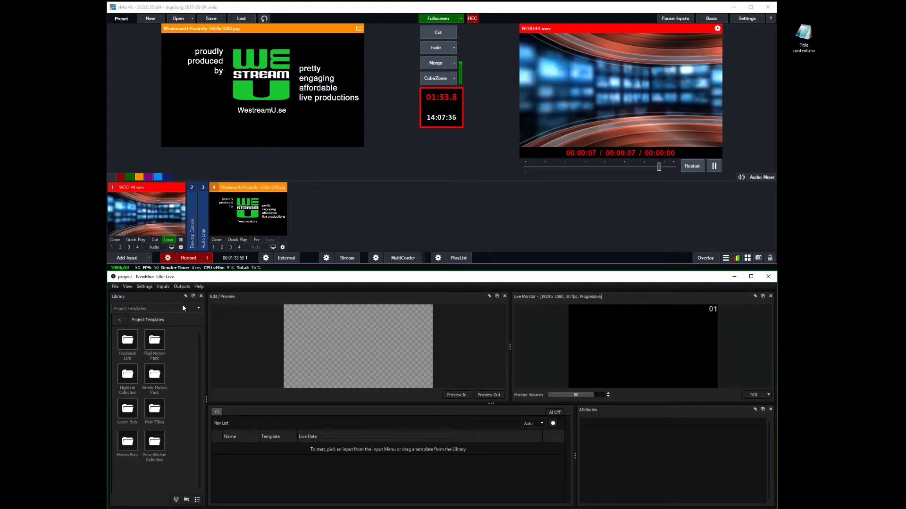
click(144, 287)
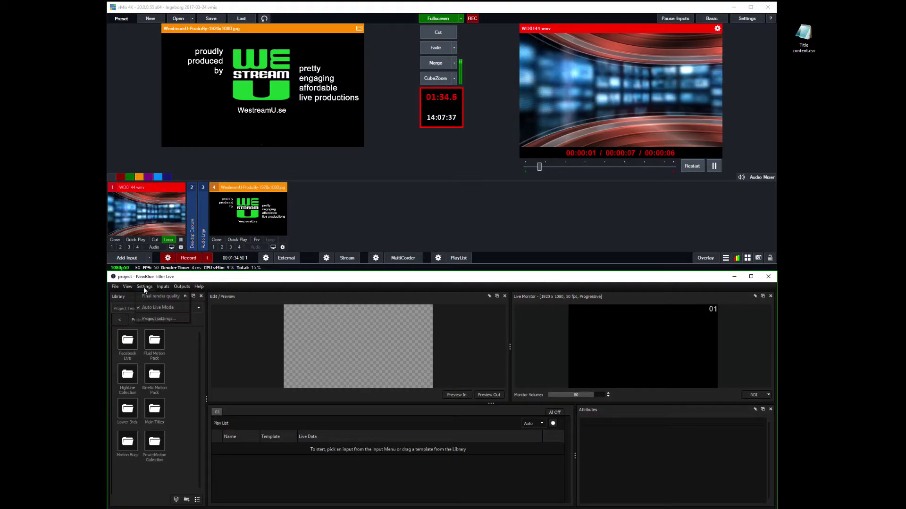
click(149, 319)
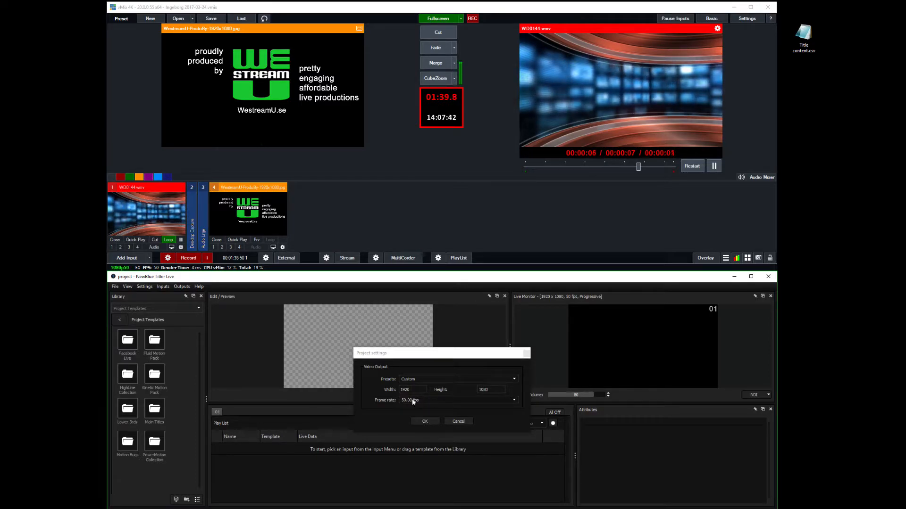
click(435, 378)
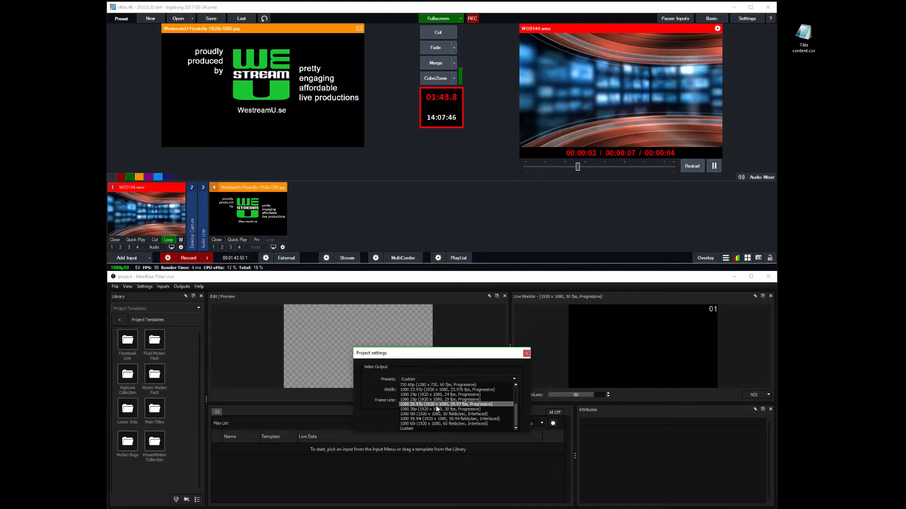
click(428, 367)
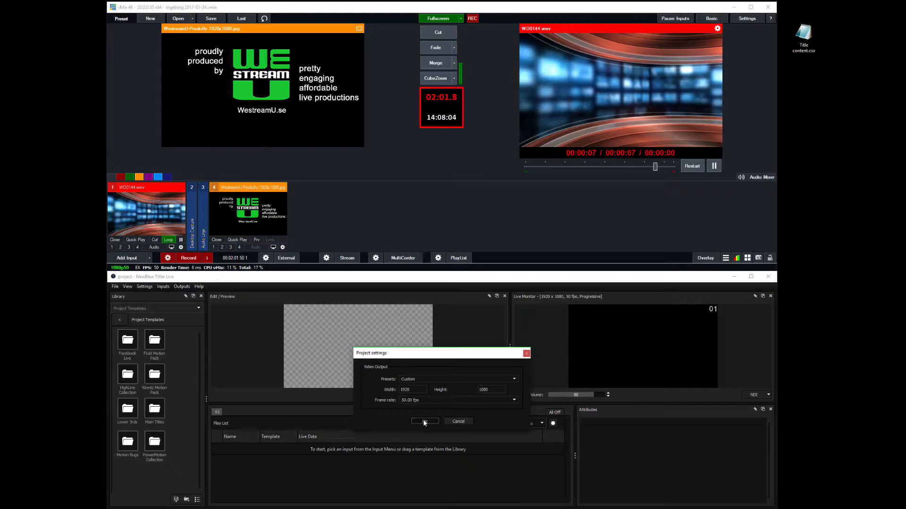
click(423, 421)
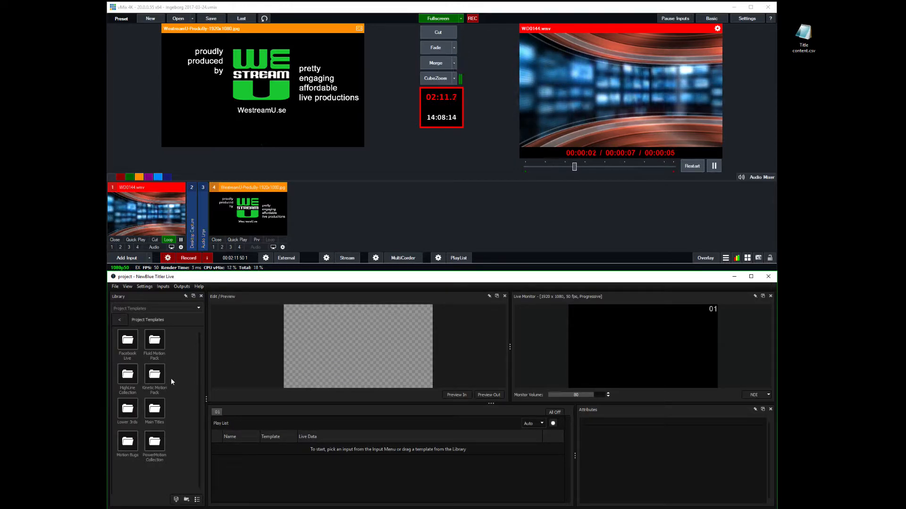
Browse the Library past Main Titles into the Lower 3rds template folder
double_click(160, 406)
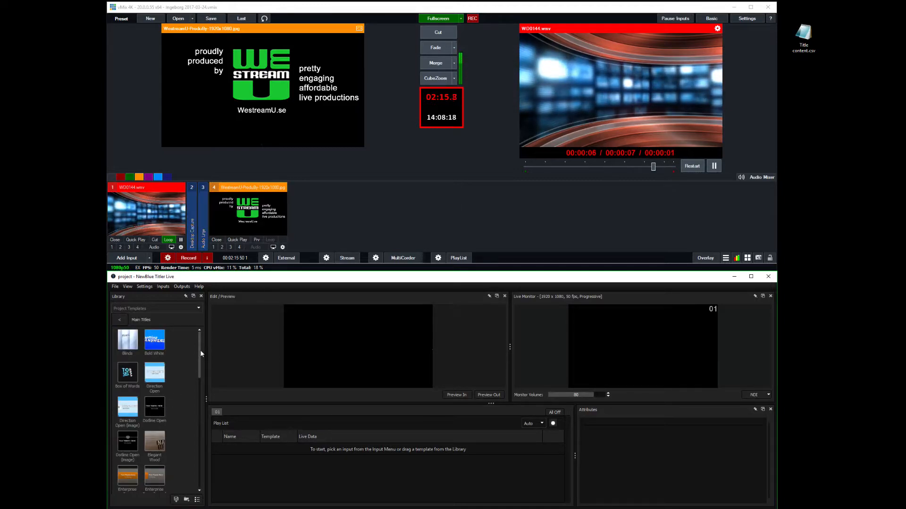
scroll(199, 350, down, 1)
scroll(199, 350, up, 3)
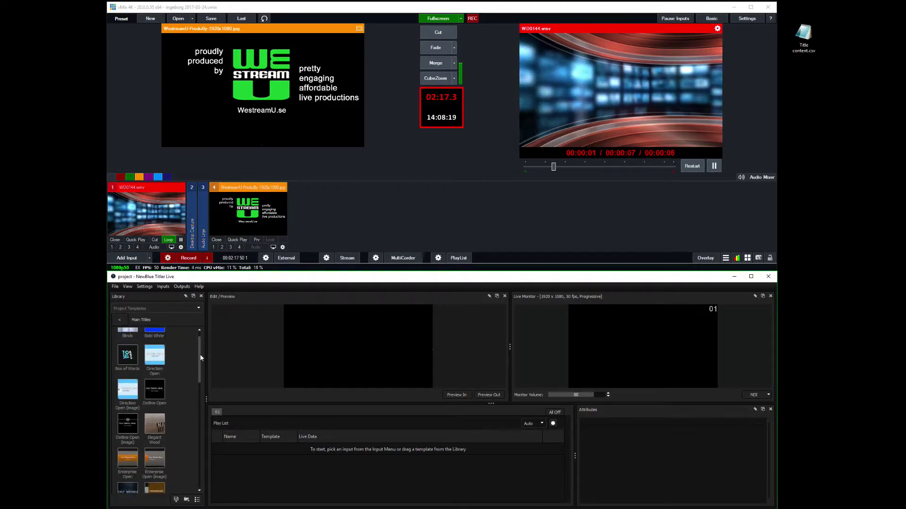
click(118, 319)
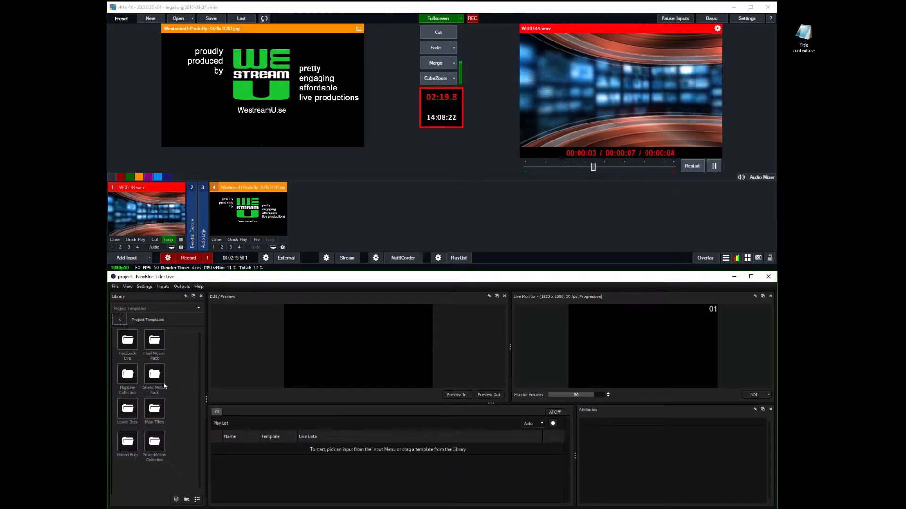
double_click(133, 410)
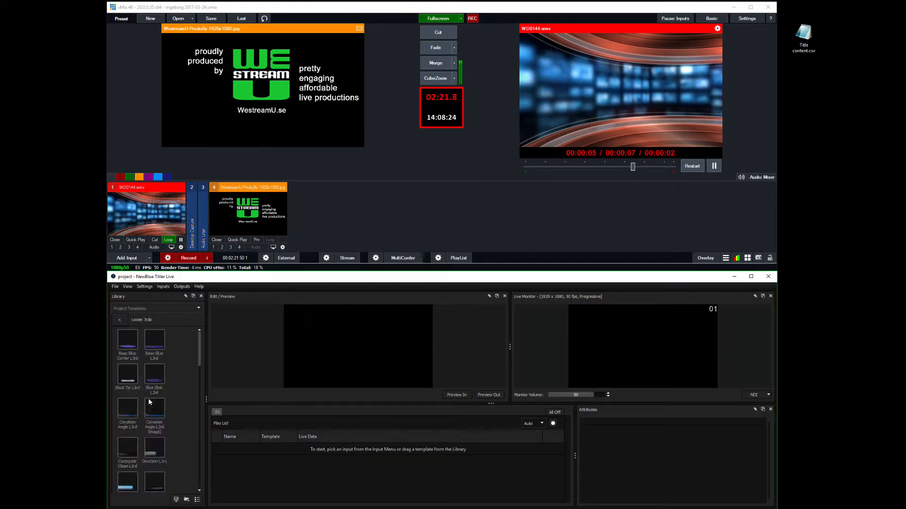
scroll(198, 424, down, 3)
scroll(198, 425, down, 1)
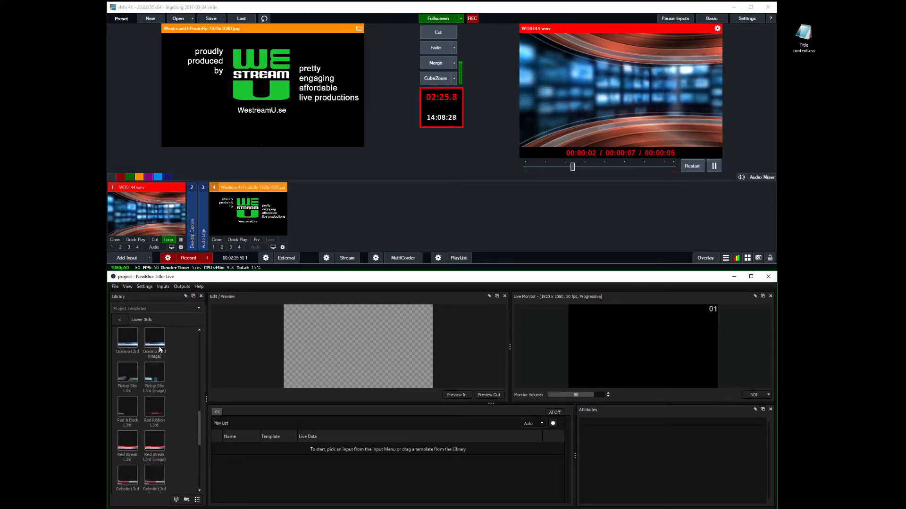
Drag Oceano L3rd (image) into the Play List and take it off air
drag(155, 371, 170, 359)
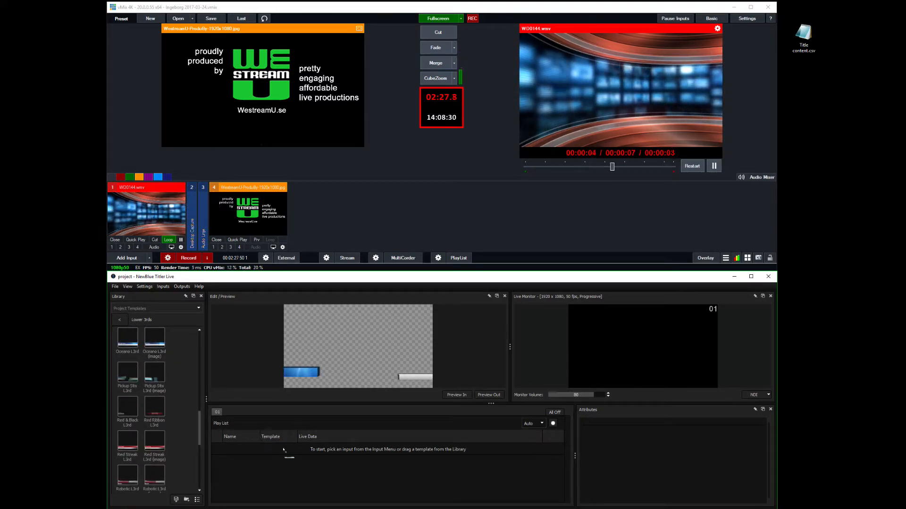
drag(284, 451, 284, 451)
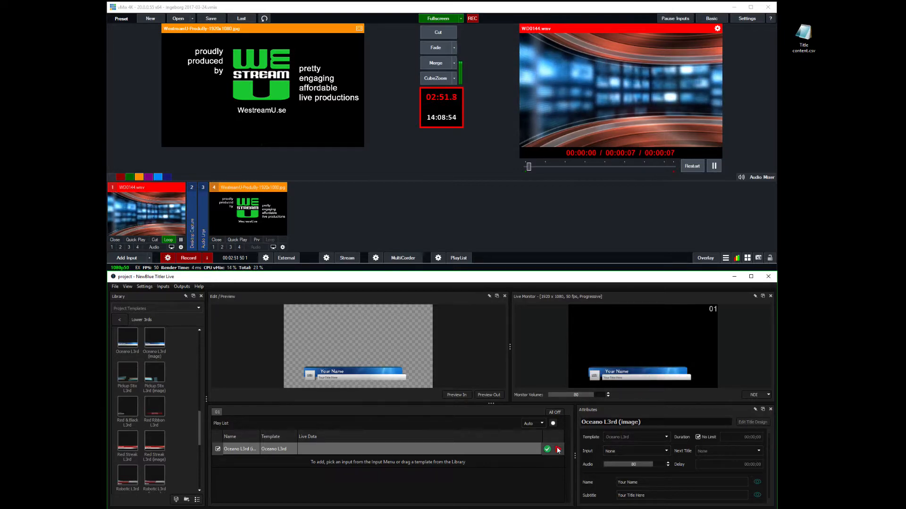
click(558, 450)
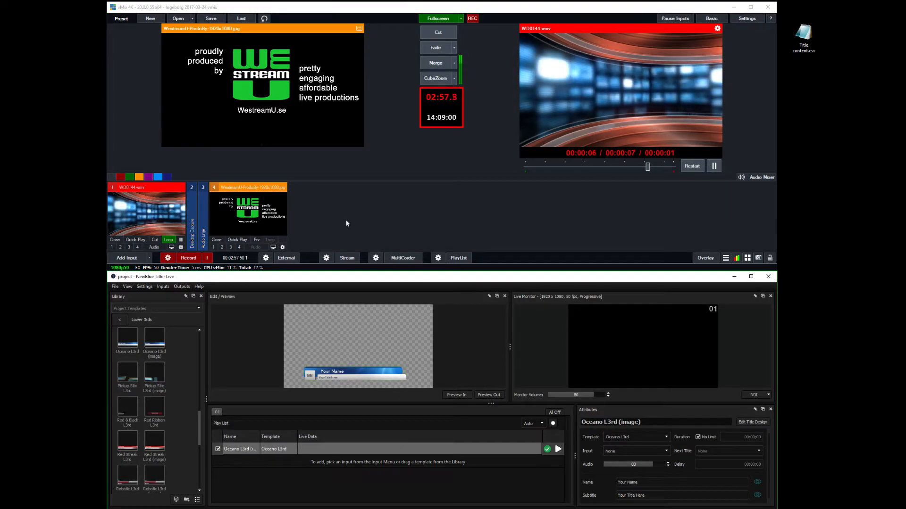
Add NDI source 01 from this computer as new input 5 via Add Input > NDI
click(133, 257)
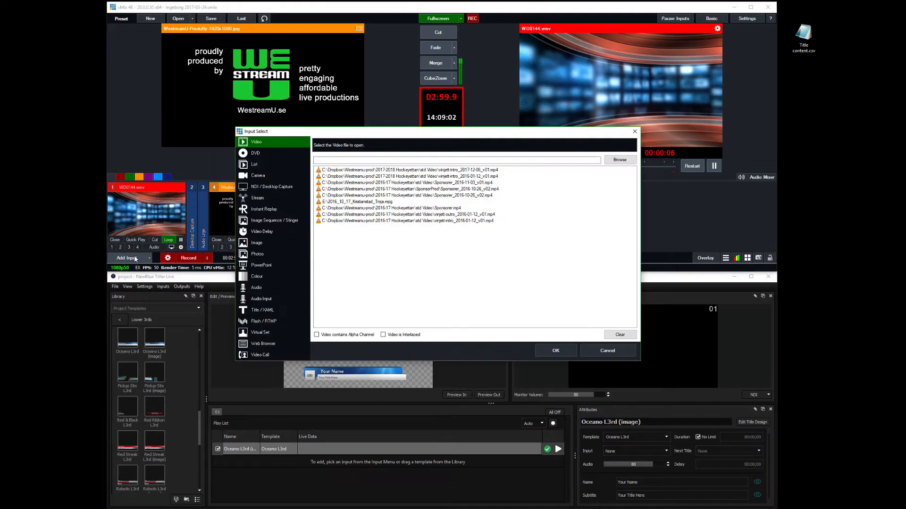
click(271, 187)
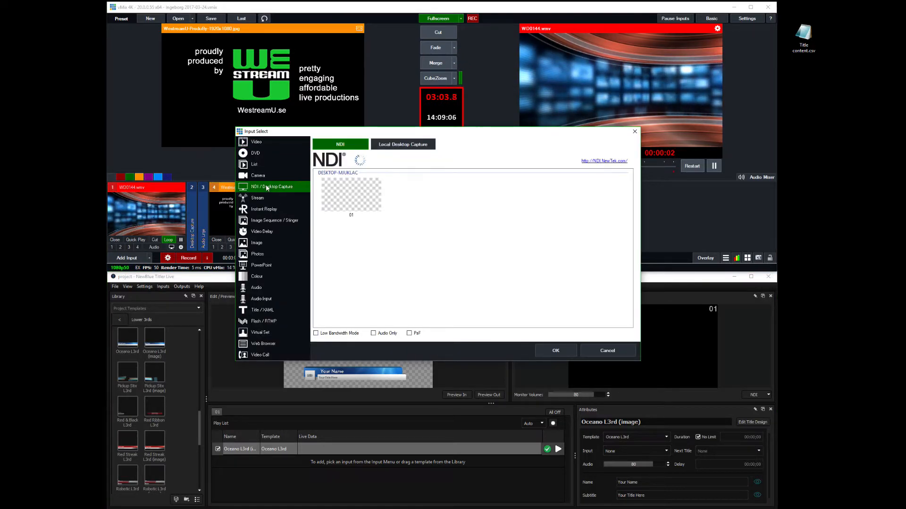
click(356, 199)
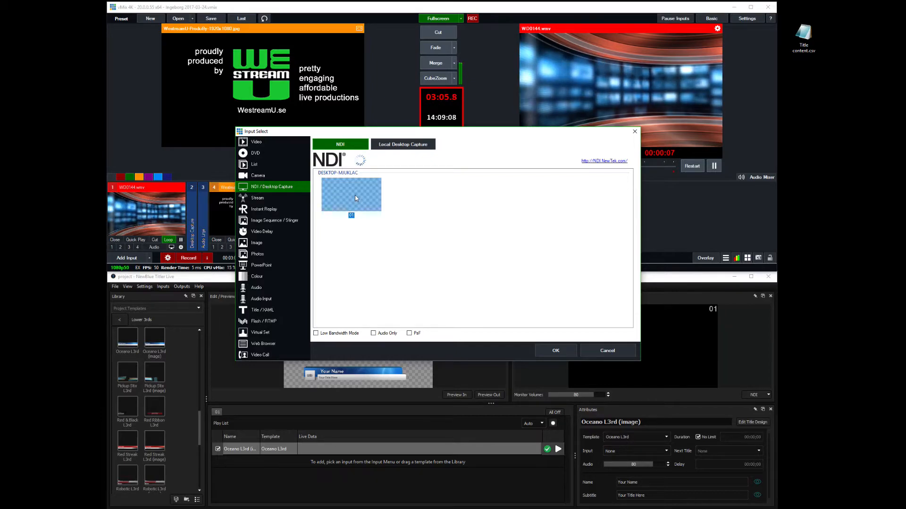
double_click(355, 194)
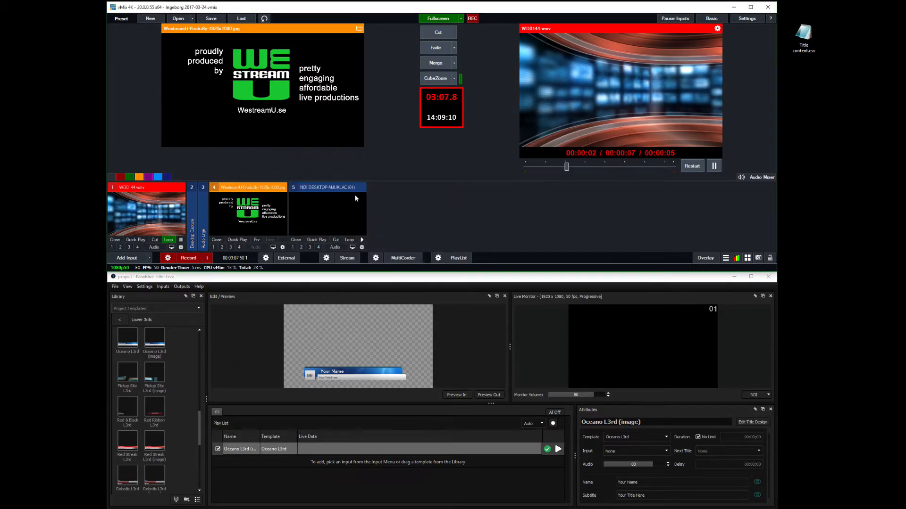
Preview input 5 and rename the lower-third's Your Name placeholder to My Name
click(329, 213)
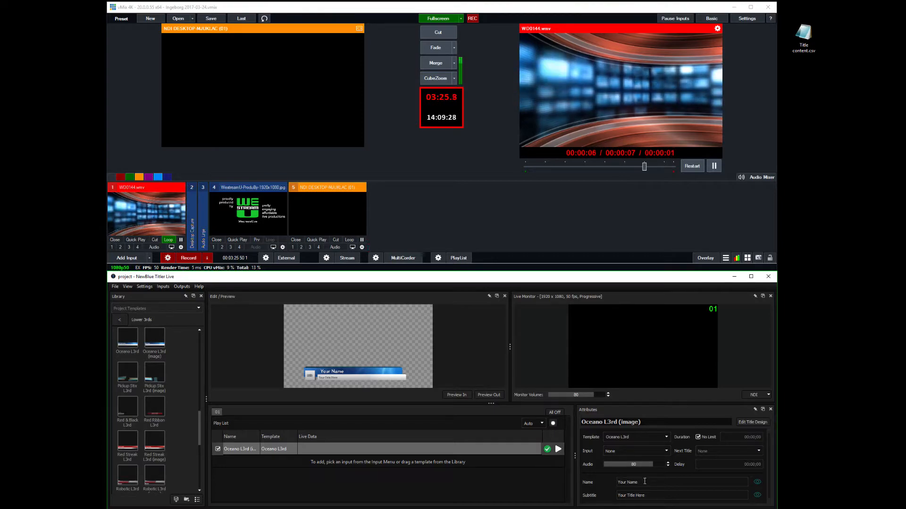
drag(658, 486, 609, 482)
text(My)
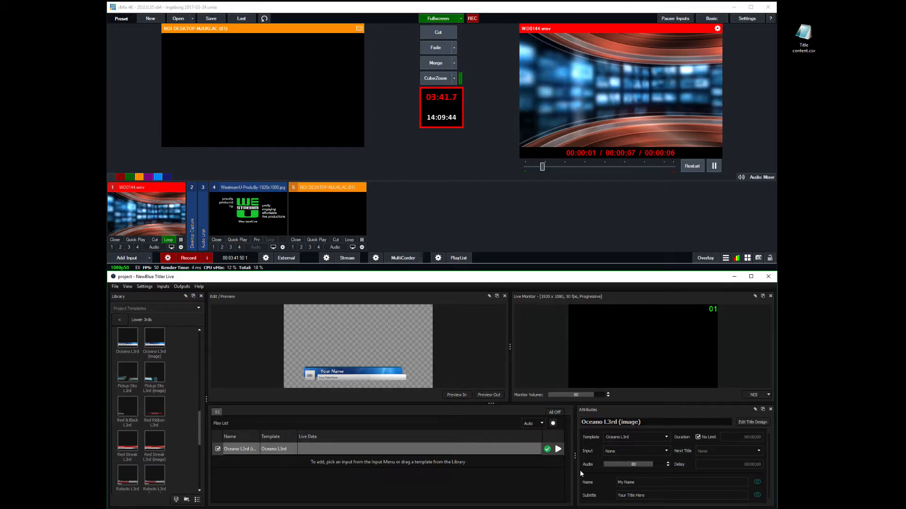
click(627, 483)
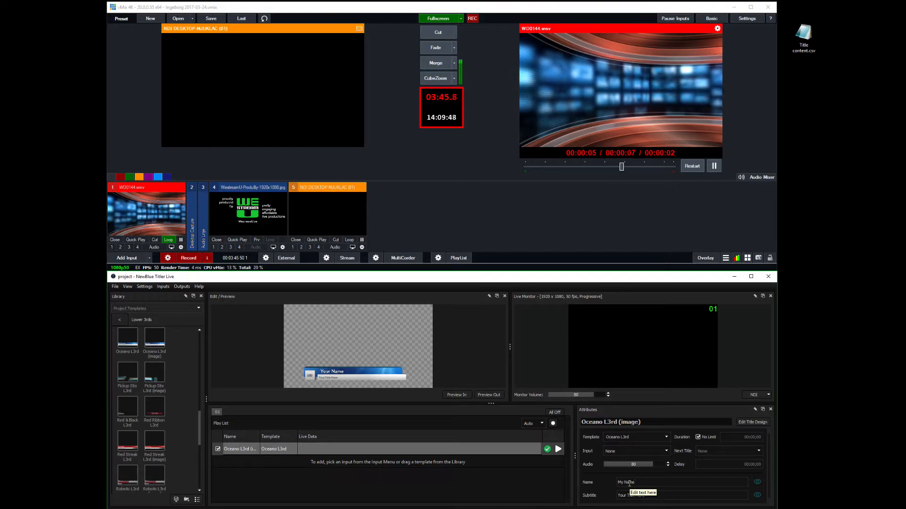
key(Return)
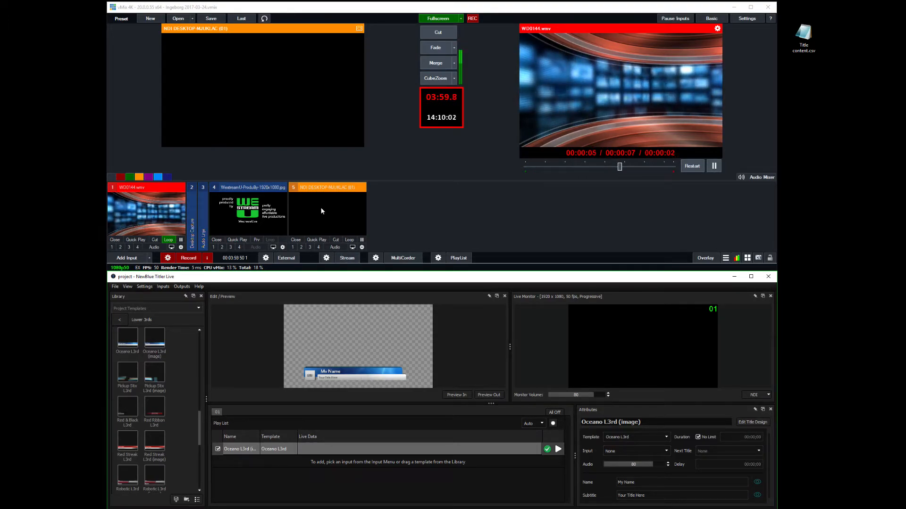
Play the My Name lower-third on air, then take it off air again
click(557, 450)
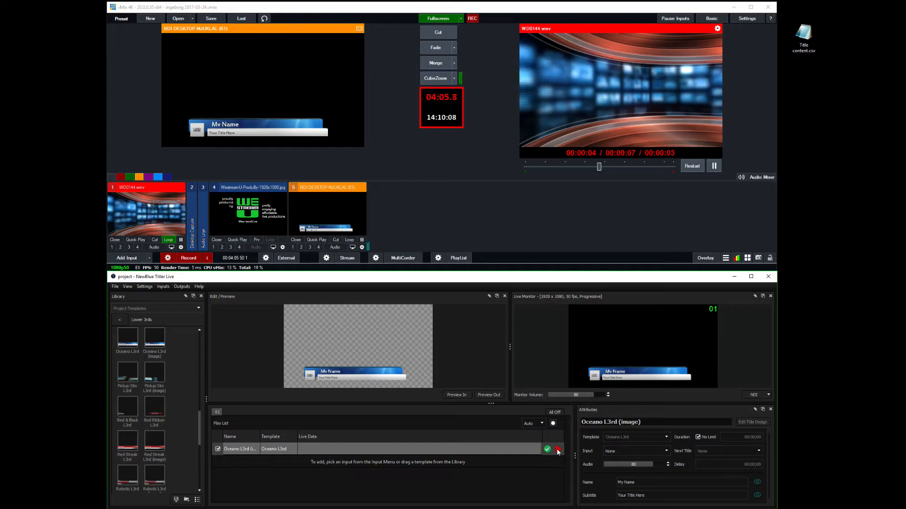
click(557, 451)
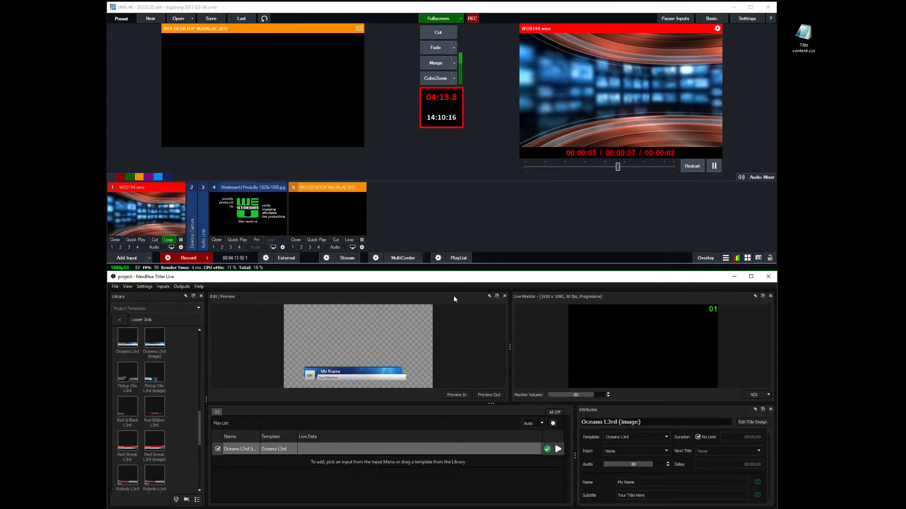
Run AnimateIn1 then AnimateOut1 on the NDI input so the lower third leaves
right_click(332, 212)
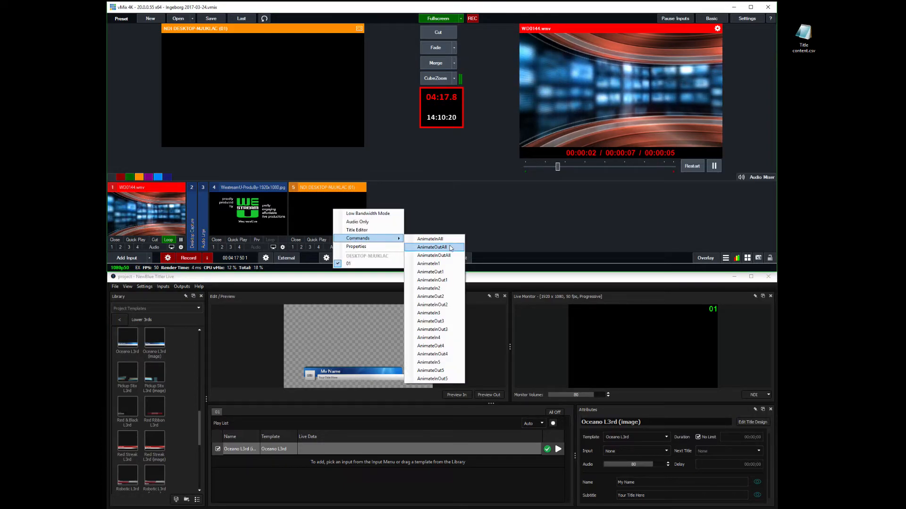
mouse_move(367, 238)
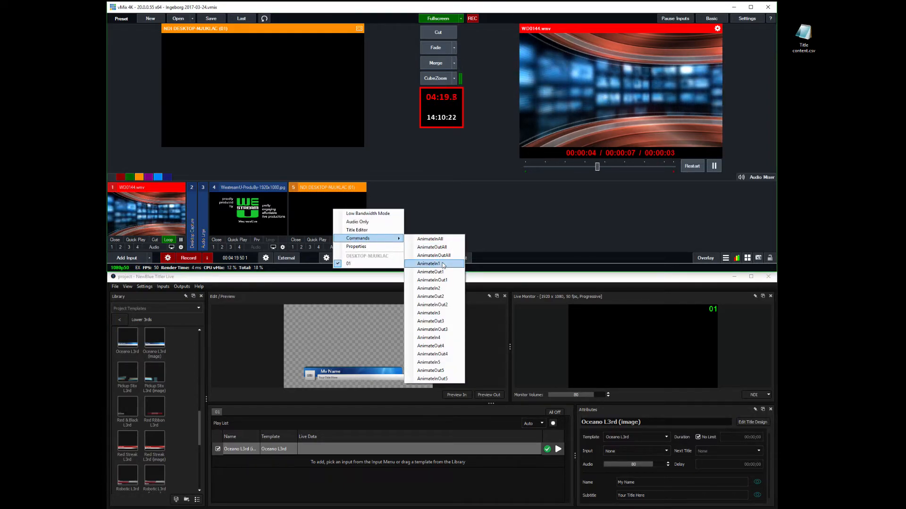
click(444, 264)
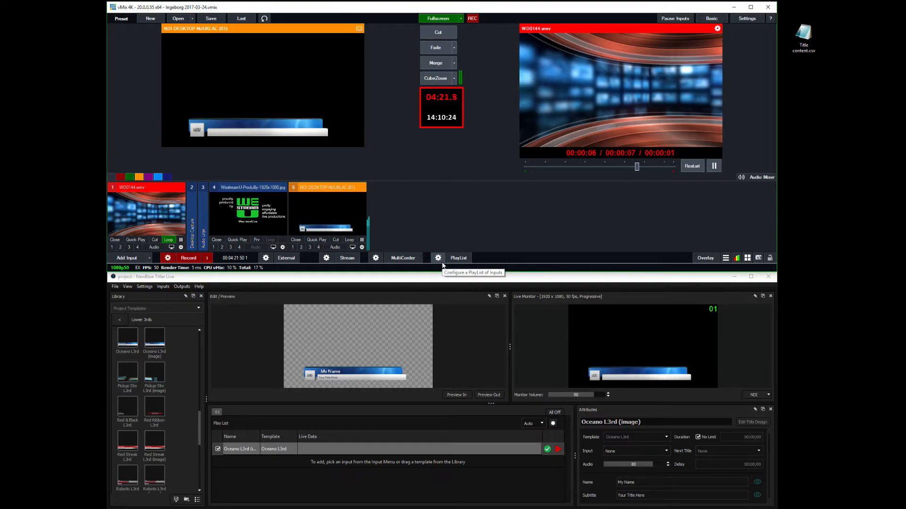
right_click(320, 211)
mouse_move(350, 239)
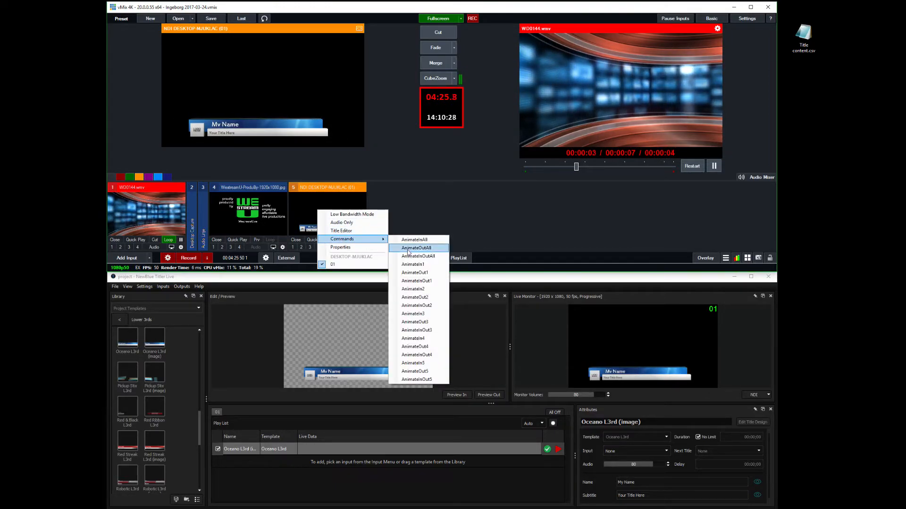
click(428, 274)
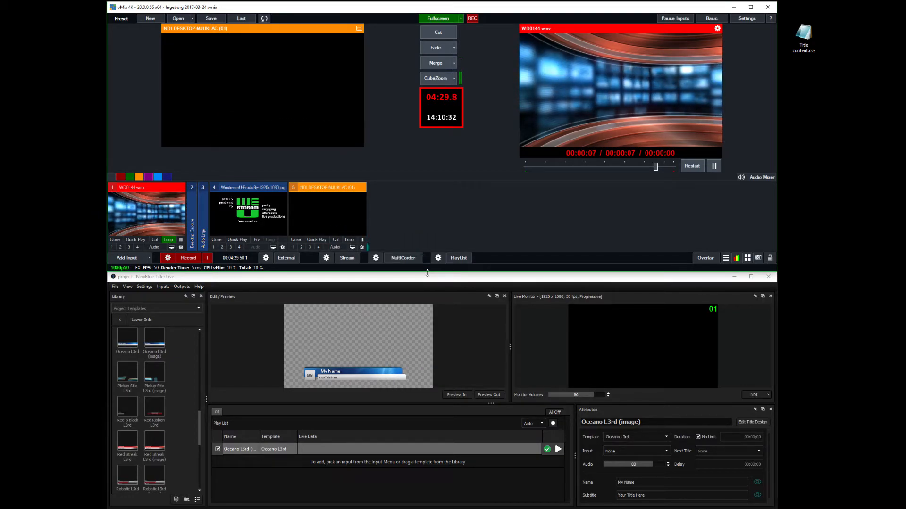
Reopen the NDI input's command menu and dismiss it without choosing
right_click(335, 215)
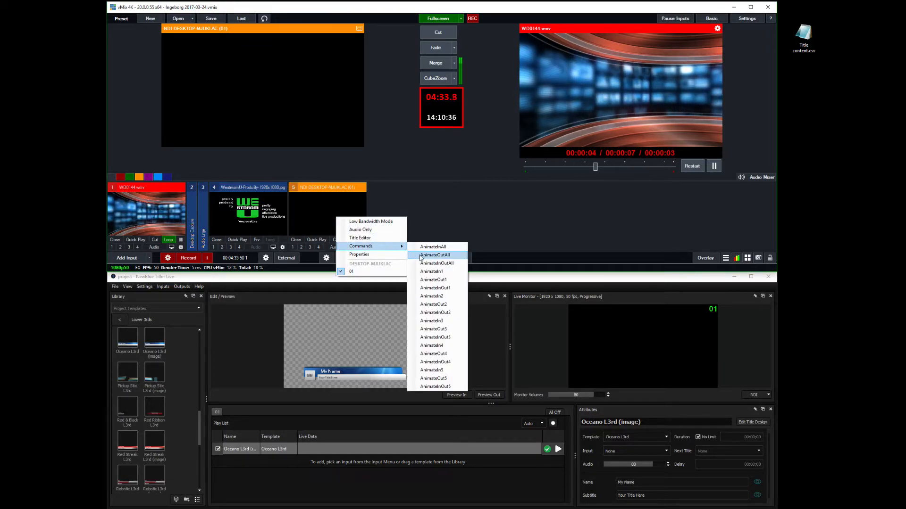
mouse_move(368, 246)
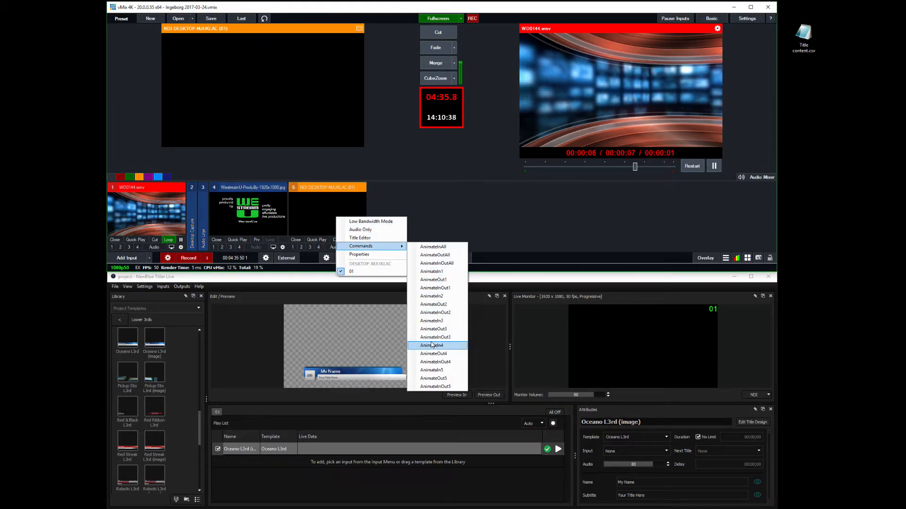
click(425, 206)
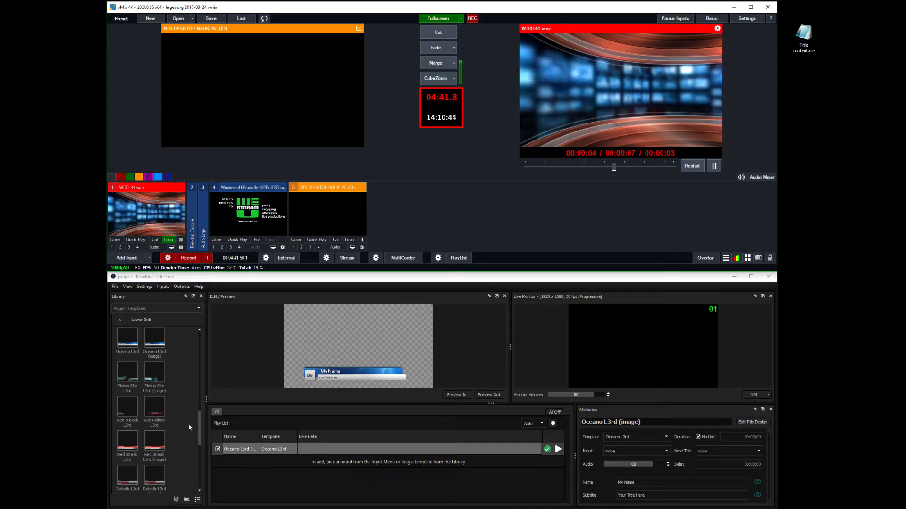
drag(199, 426, 194, 331)
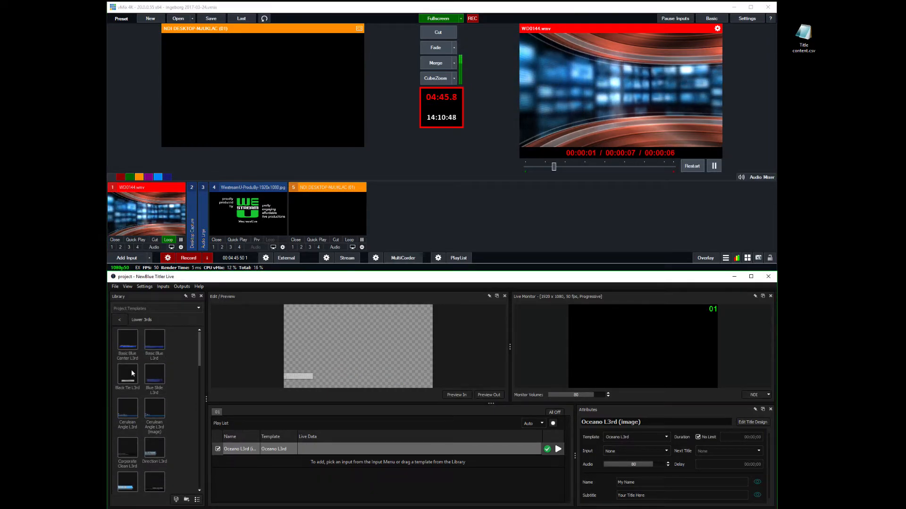
Add Black Tie L3rd to the playlist, then run AnimateIn2 and AnimateIn1 on input 5
drag(302, 474, 303, 474)
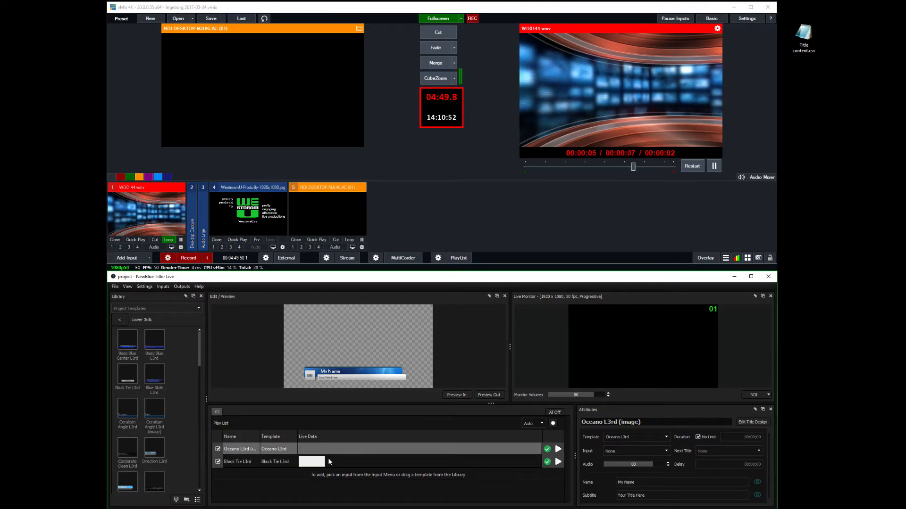
right_click(305, 205)
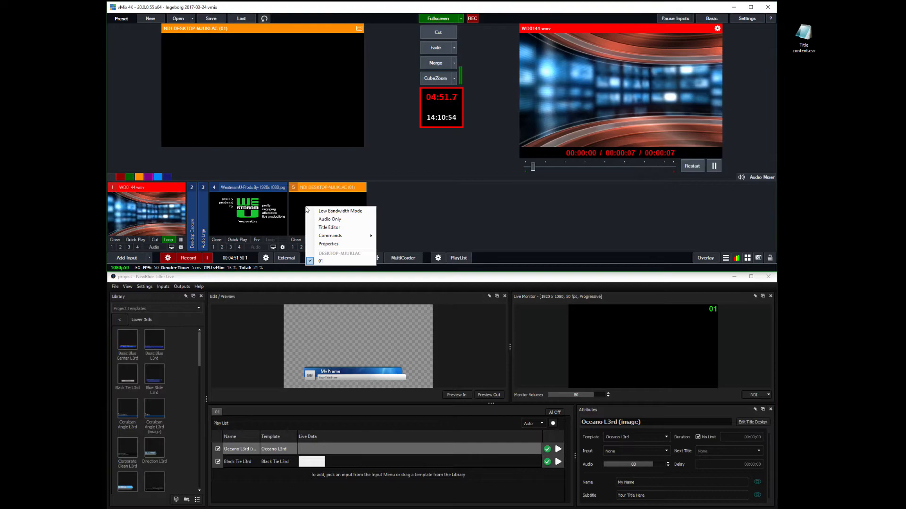
mouse_move(329, 236)
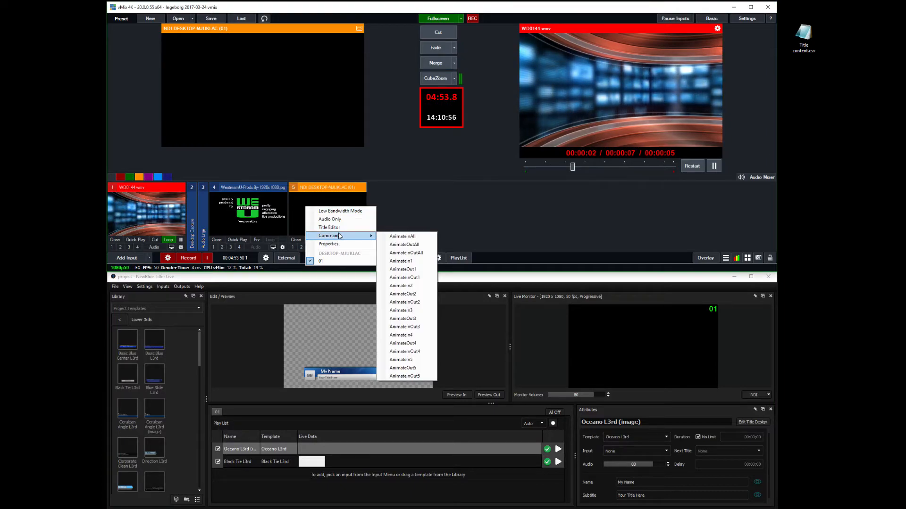
click(405, 287)
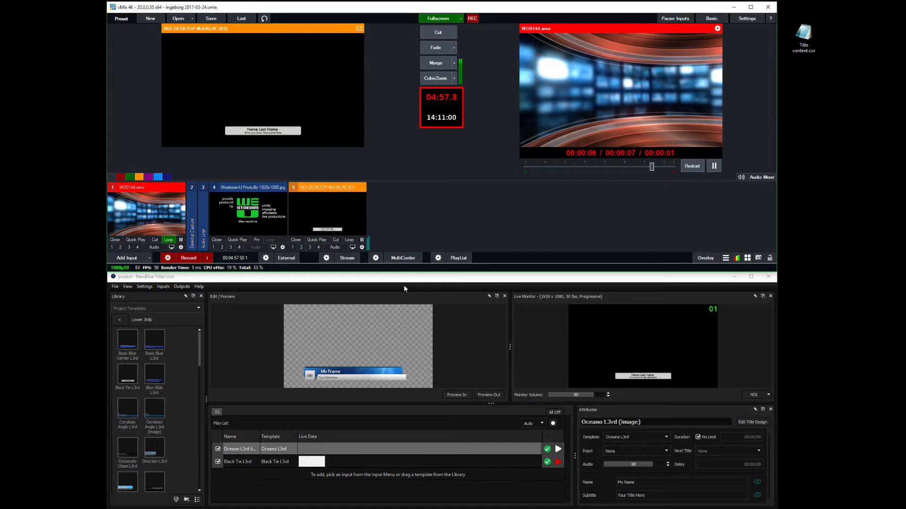
right_click(338, 212)
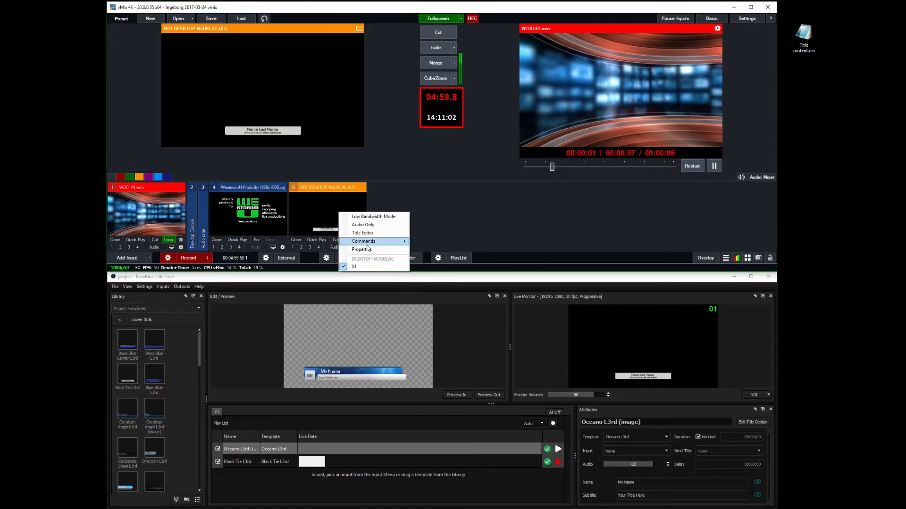
mouse_move(375, 242)
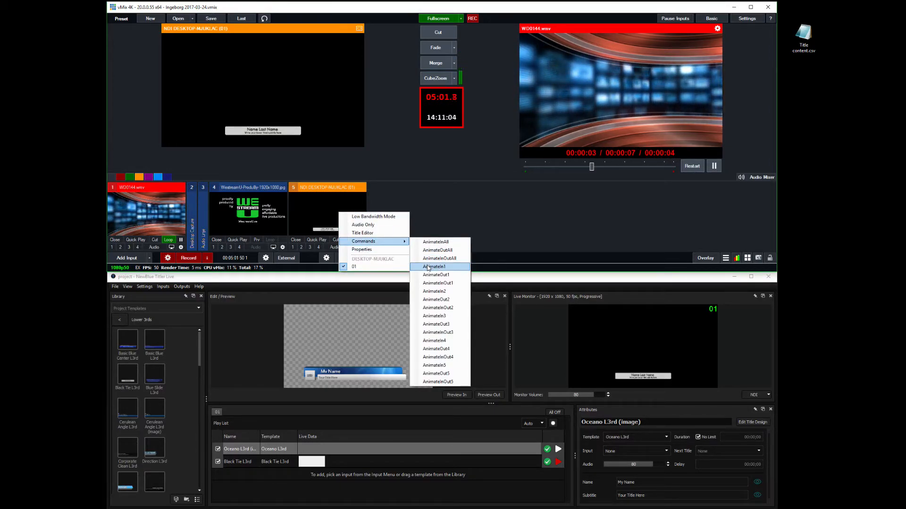
click(429, 268)
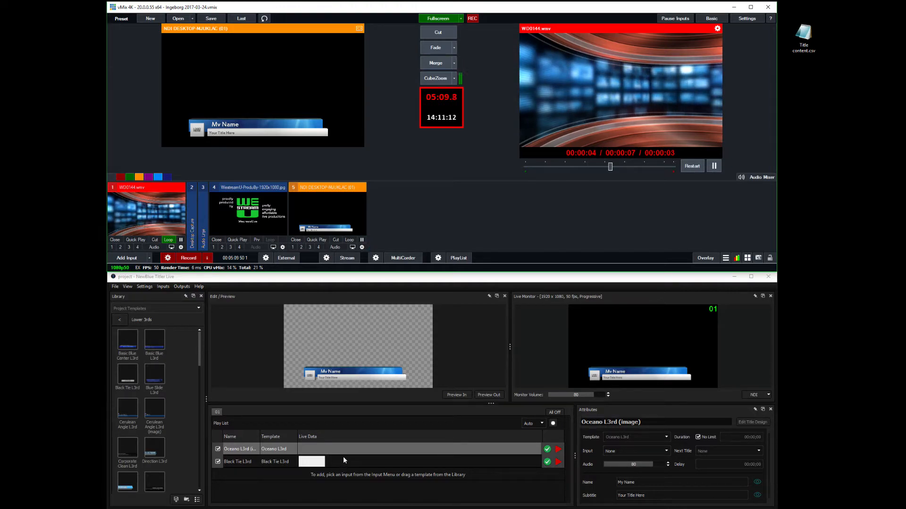
Run AnimateOutAll then AnimateInOutAll on the NDI input
right_click(325, 211)
mouse_move(360, 240)
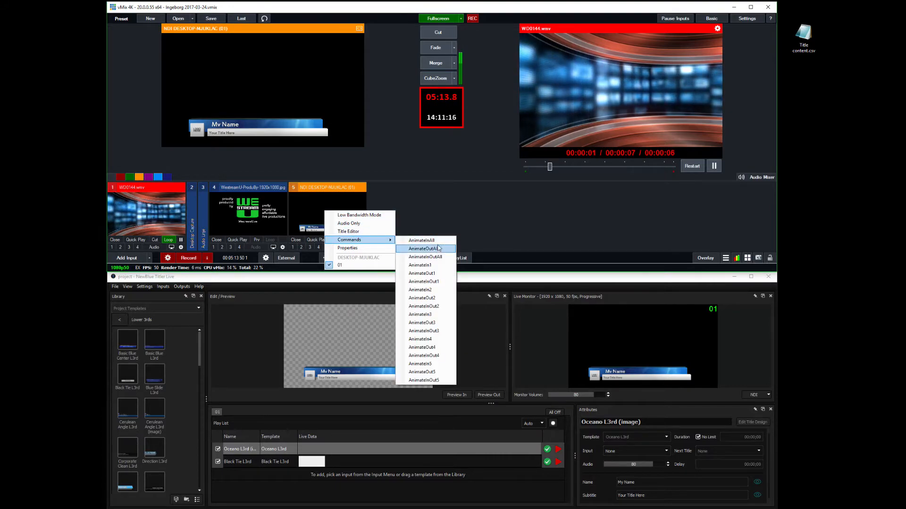
click(424, 249)
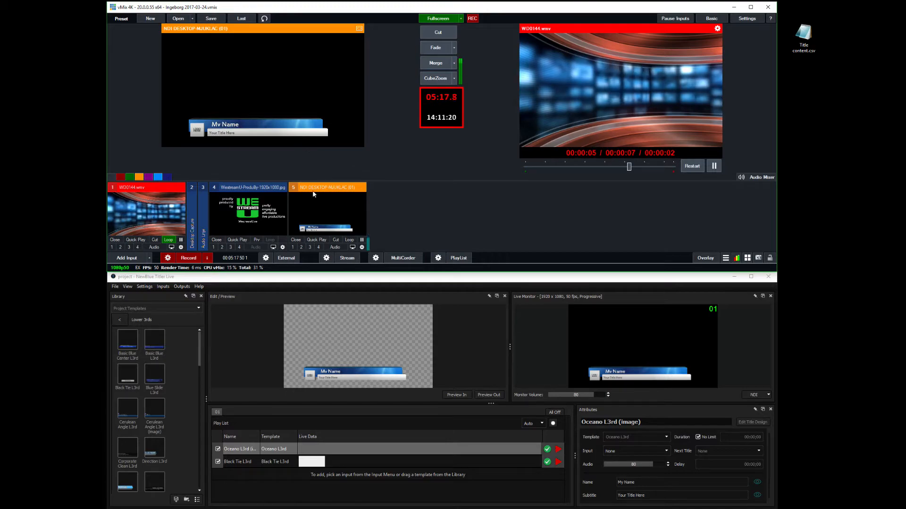
right_click(318, 204)
mouse_move(351, 233)
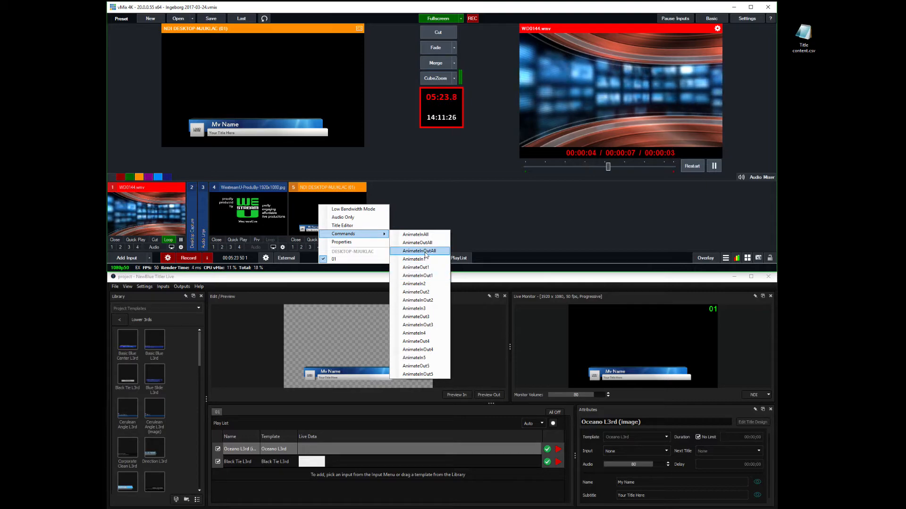
click(426, 252)
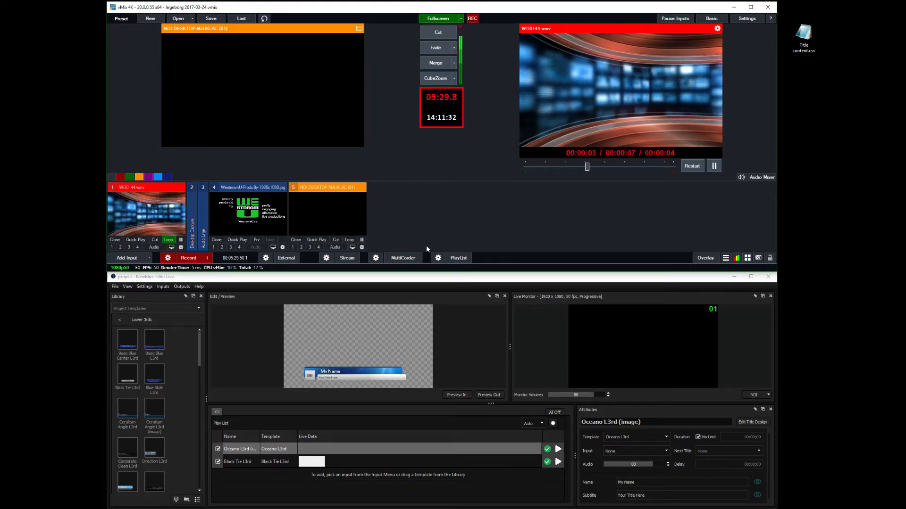
Keep the Black Tie entry, select Oceano and animate the My Name lower third back in
click(411, 461)
right_click(412, 463)
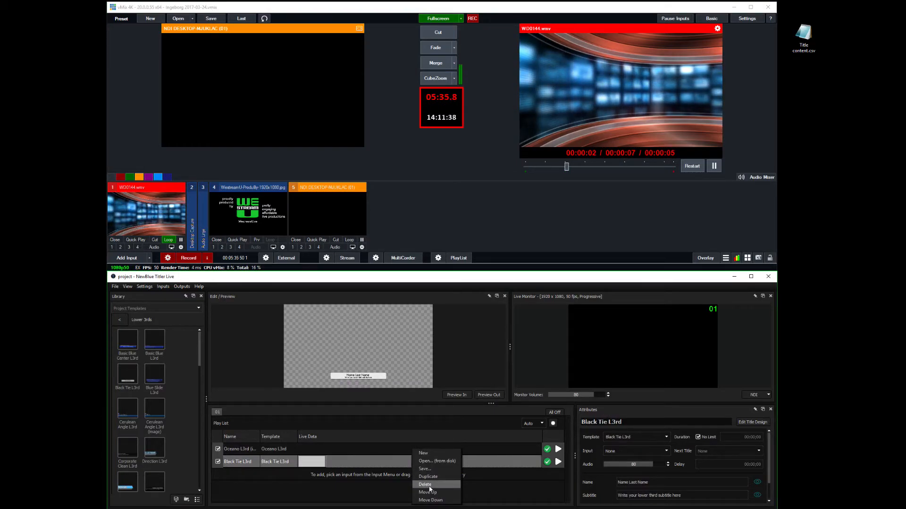
click(494, 481)
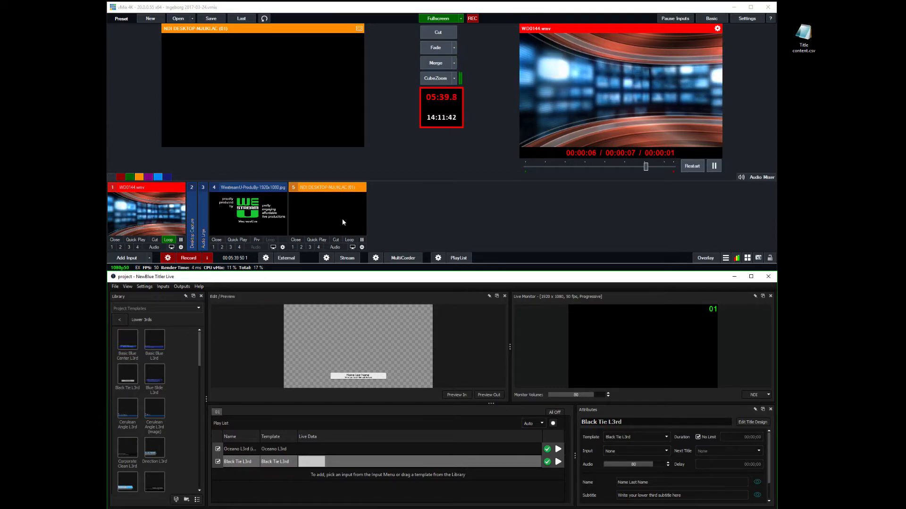
click(346, 450)
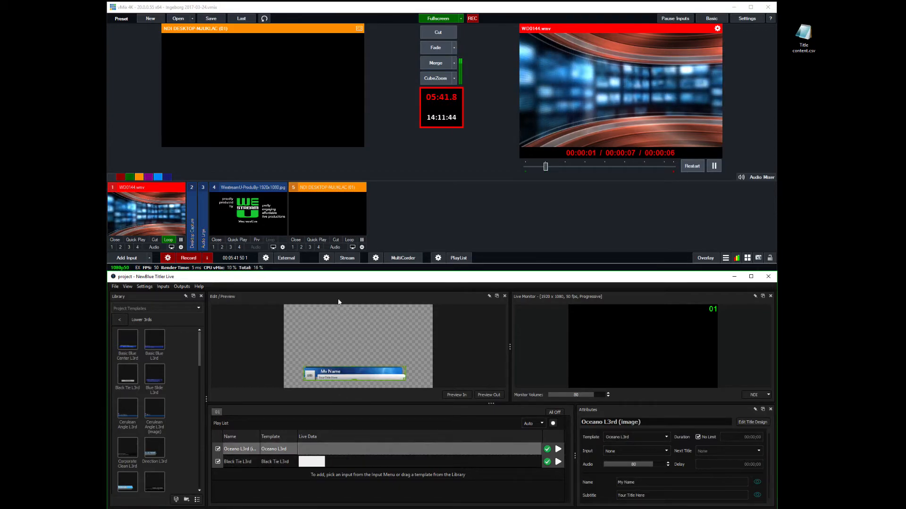
right_click(327, 213)
mouse_move(353, 242)
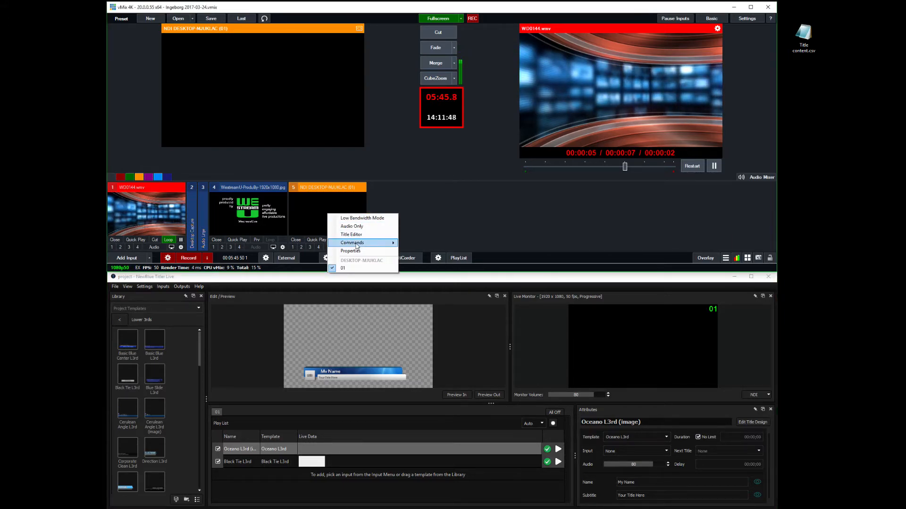
click(428, 268)
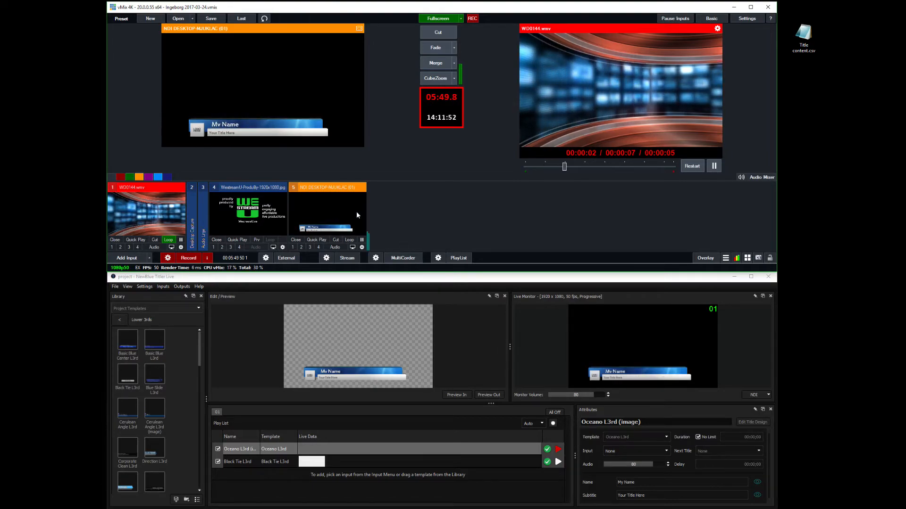
In input 5's Title Editor set Name to 'Somebody elses name' and Subtitle to 'player'
right_click(343, 206)
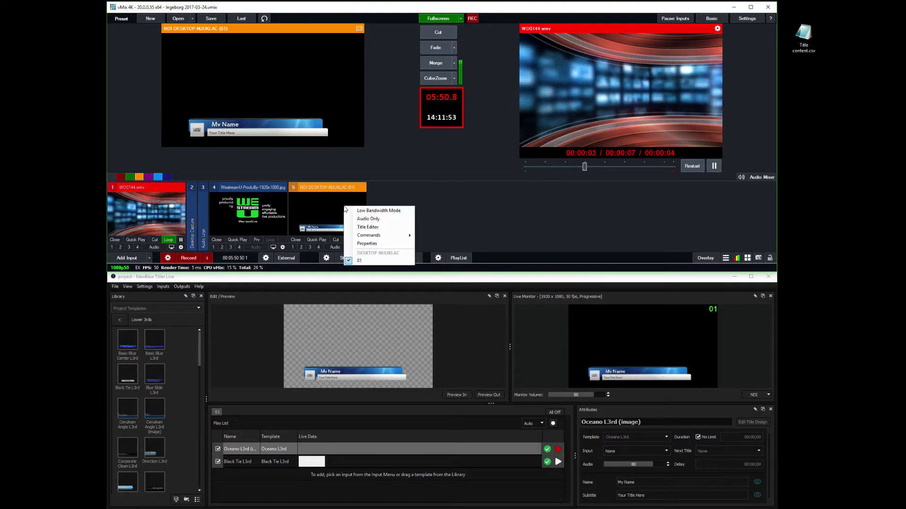
click(363, 229)
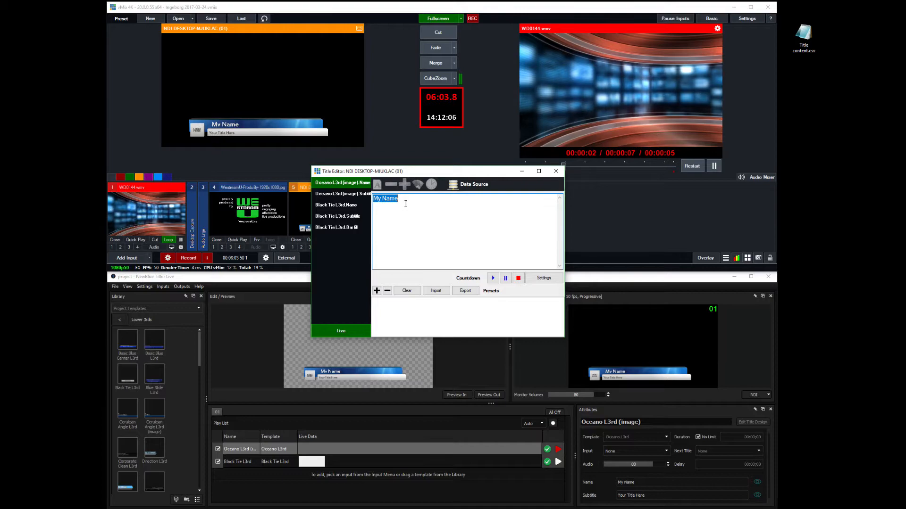
text(Somebo)
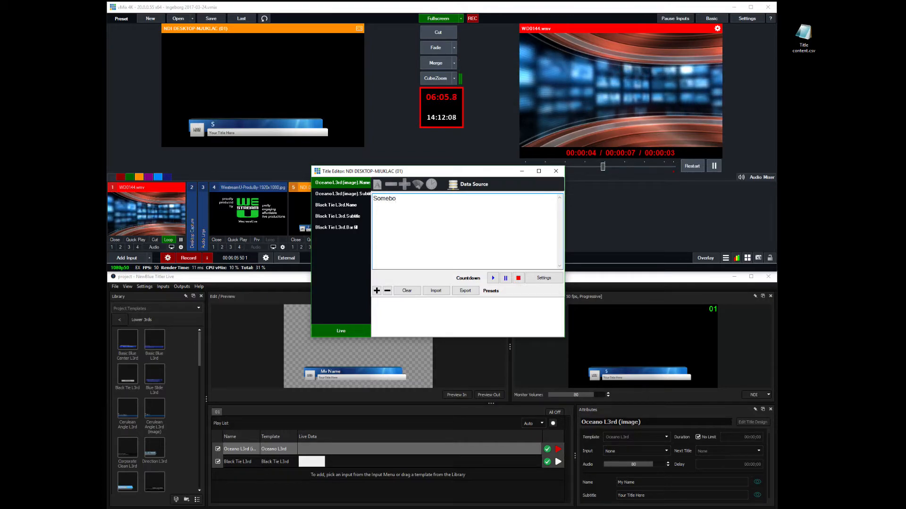
text(y )
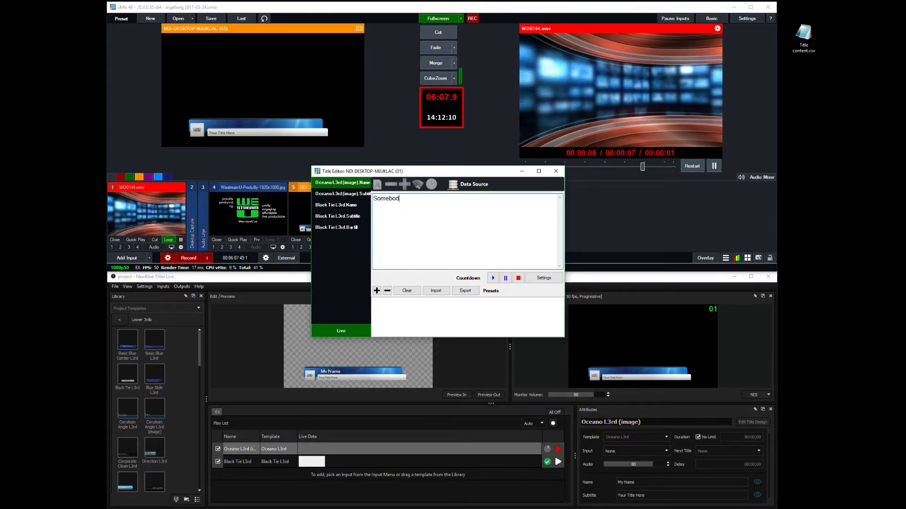
text(elses name)
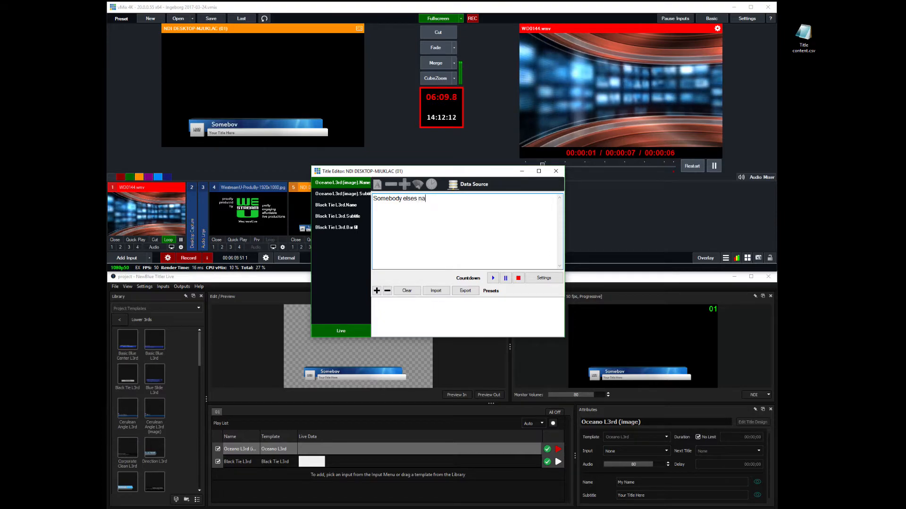
key(Tab)
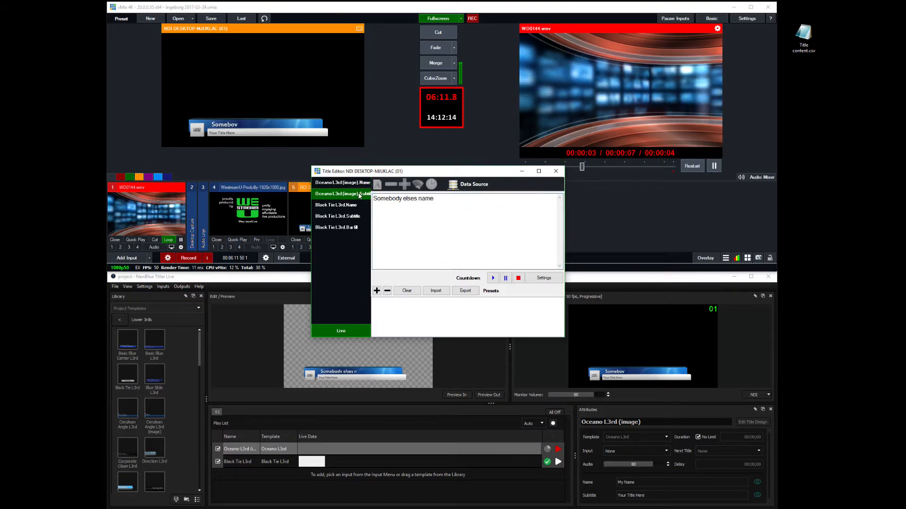
drag(415, 199, 409, 199)
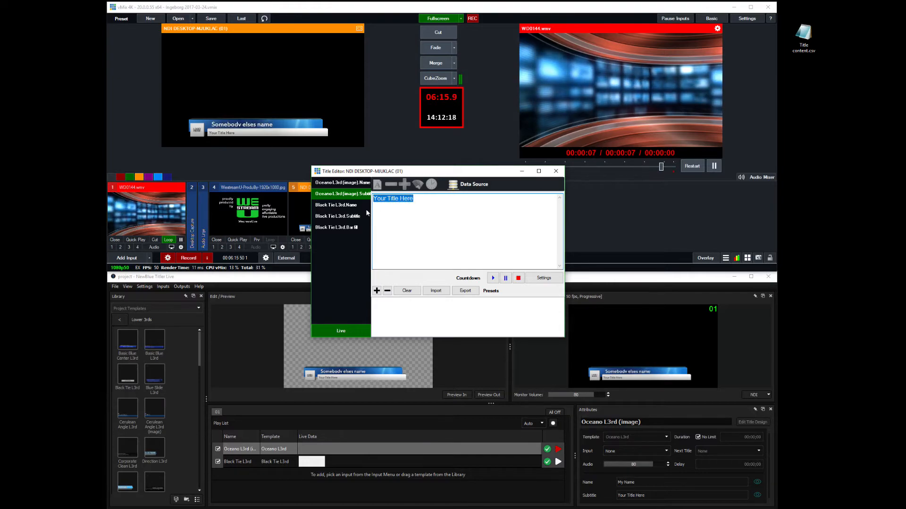
text(player)
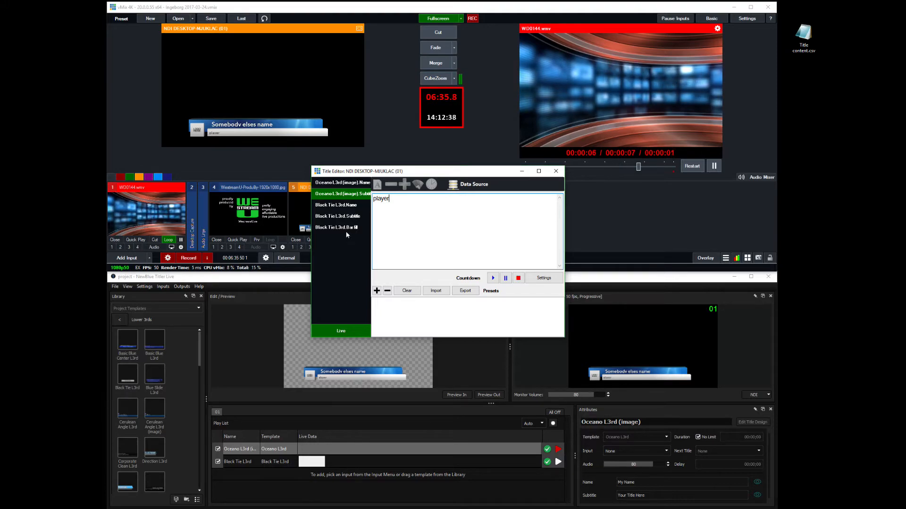
Close the Title Editor and delete the Black Tie L3rd entry from the Titler playlist
click(557, 172)
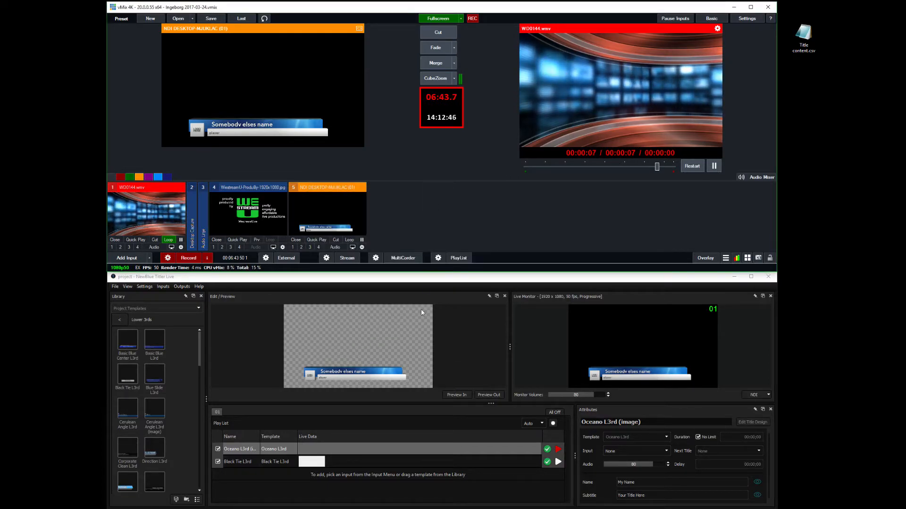
click(371, 463)
right_click(371, 466)
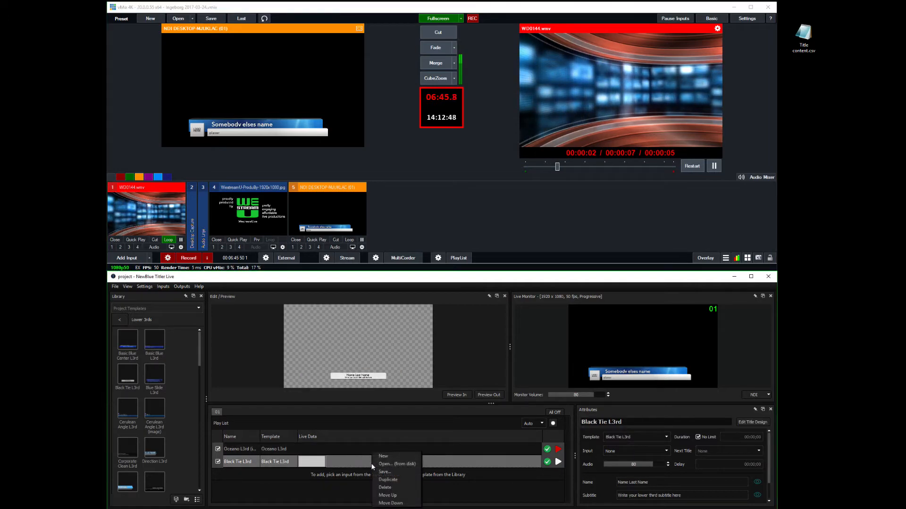
click(385, 487)
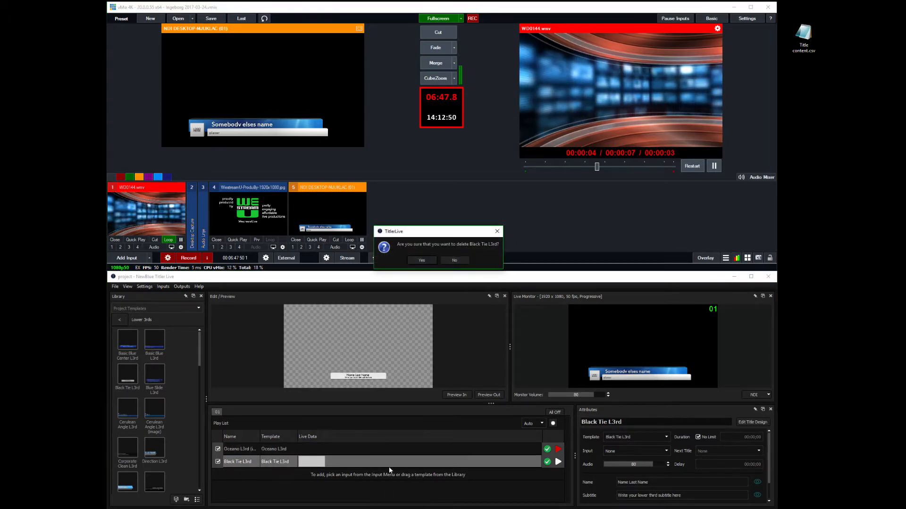
click(422, 260)
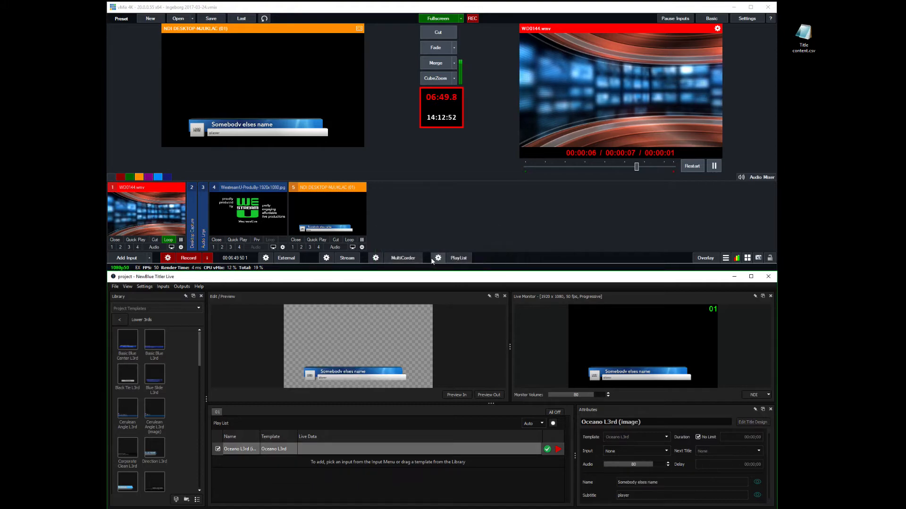
Reopen and close input 5's Title Editor, then dismiss its context menu
right_click(345, 207)
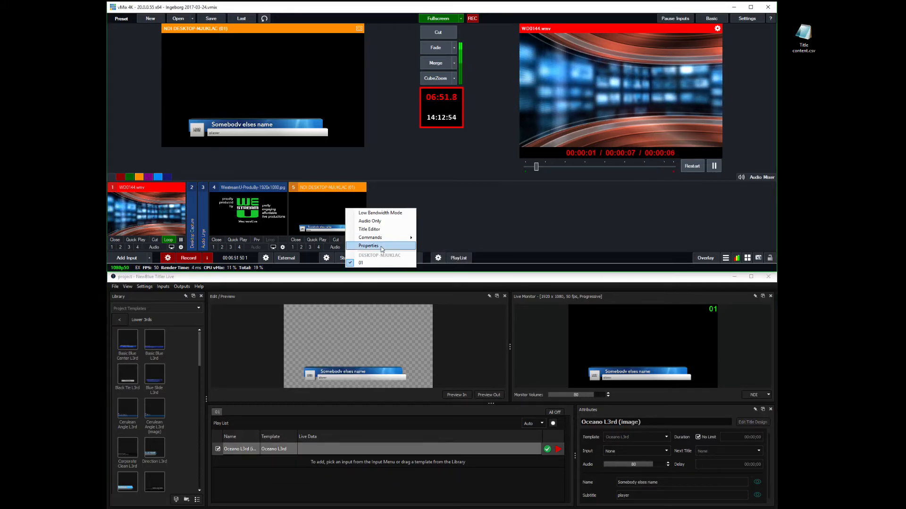
click(386, 231)
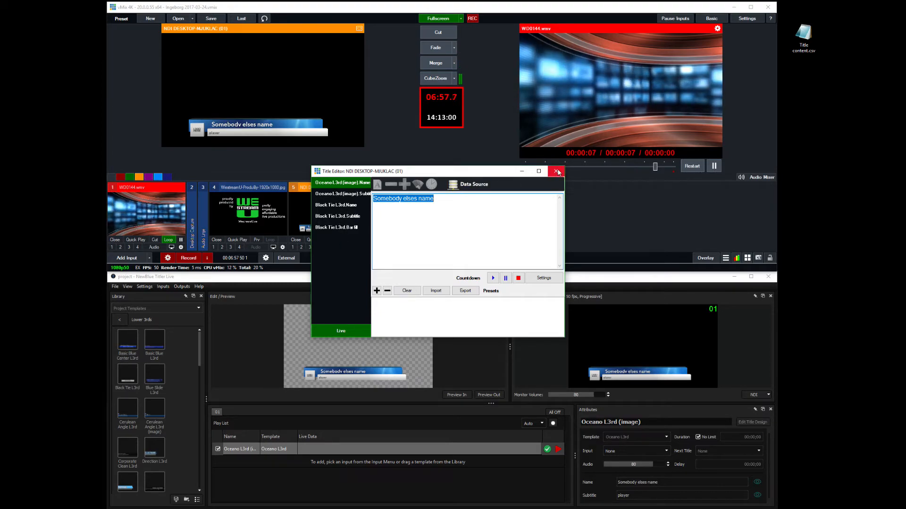
click(556, 172)
right_click(353, 212)
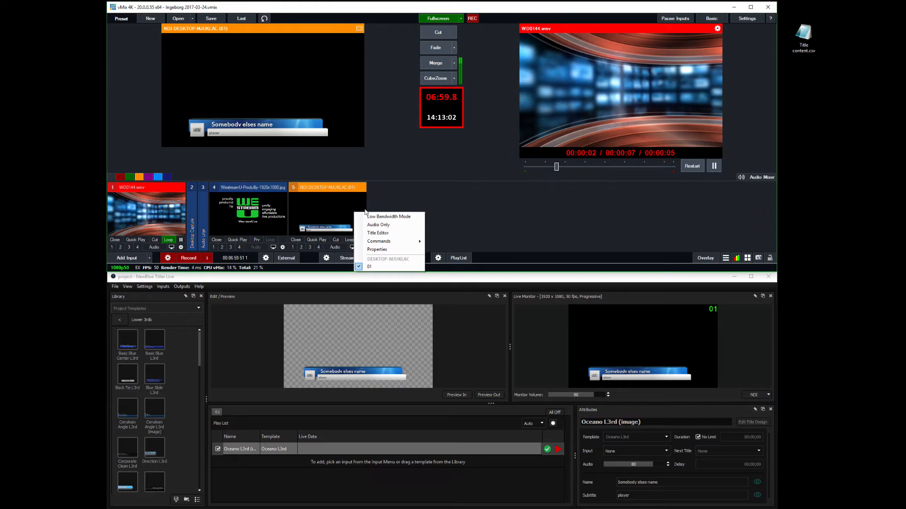
click(407, 205)
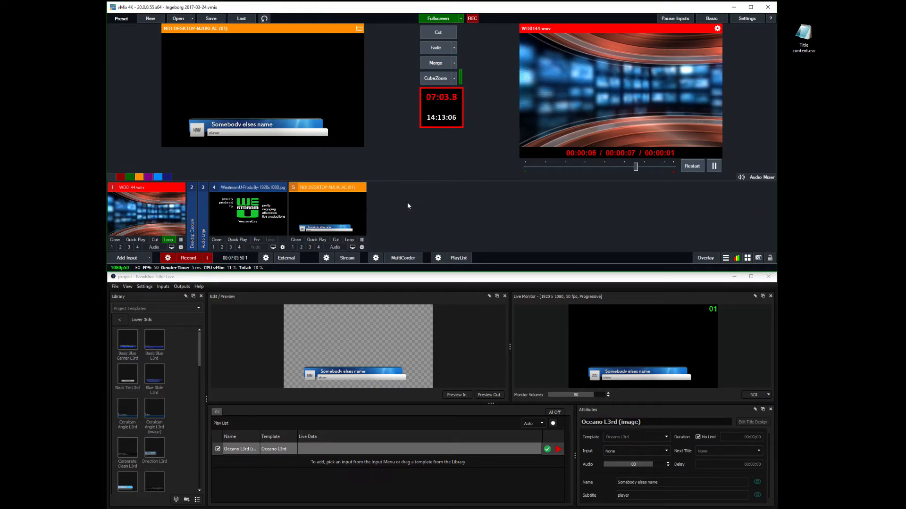
Import Title content.csv from the Desktop as presets in input 5's Title Editor
right_click(336, 196)
click(359, 217)
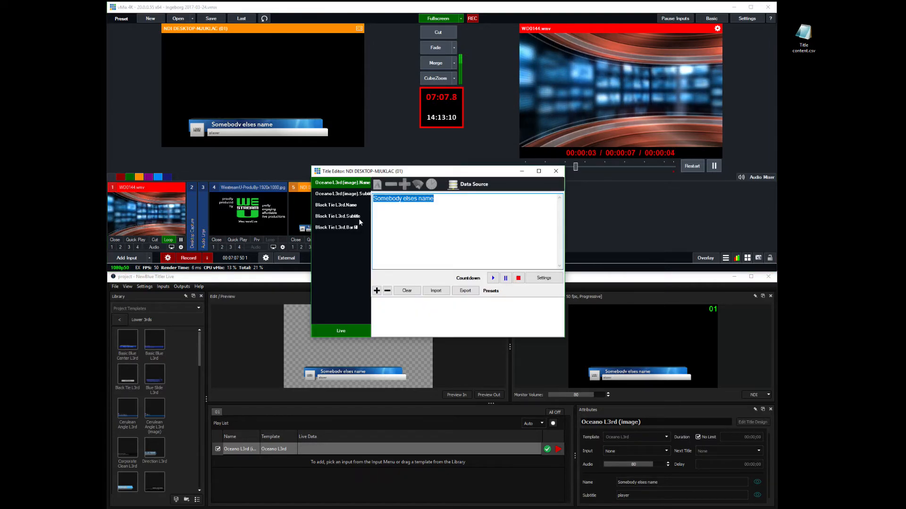
click(433, 290)
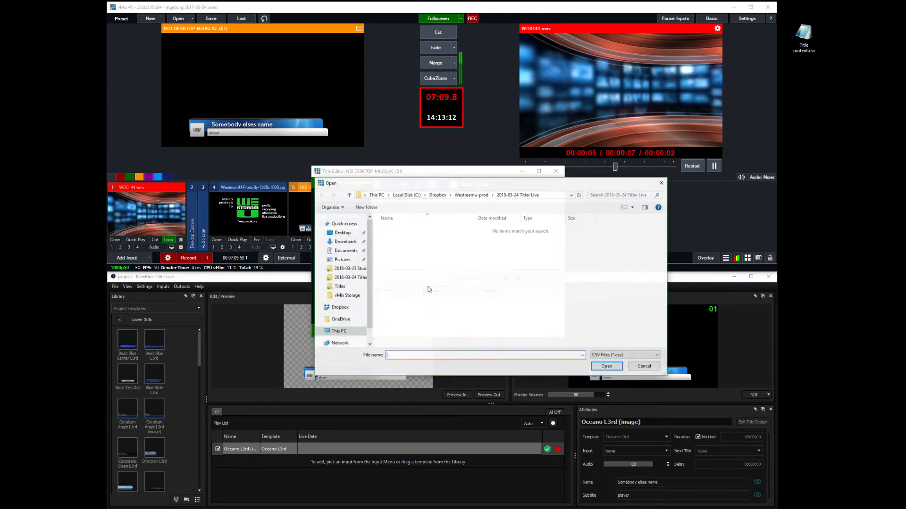
click(342, 232)
click(400, 241)
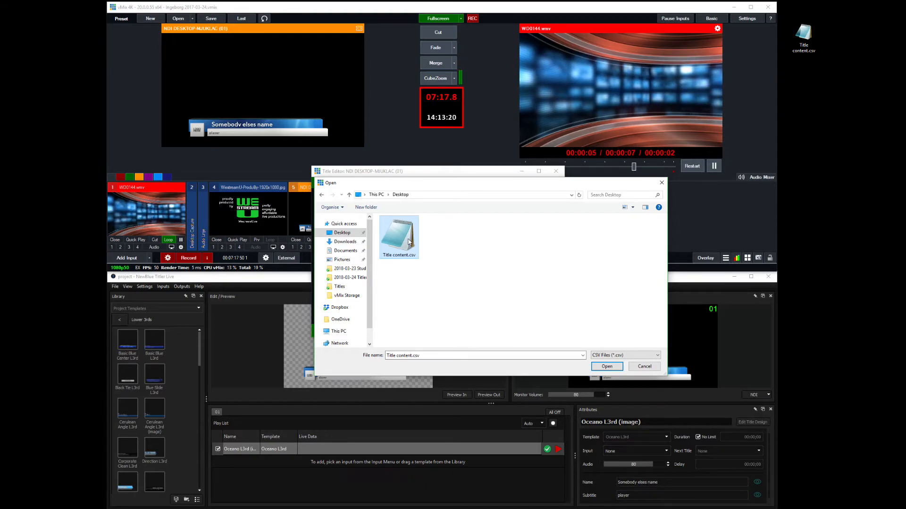
double_click(409, 241)
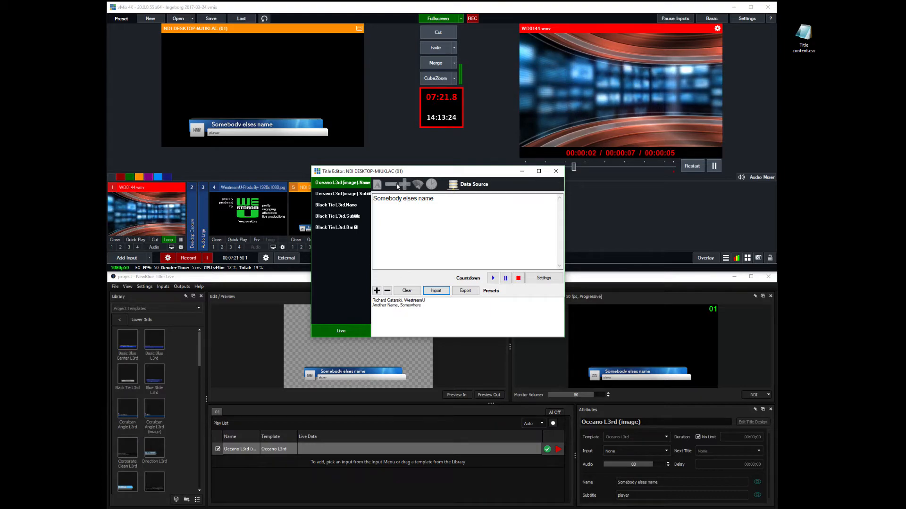
drag(412, 171, 548, 144)
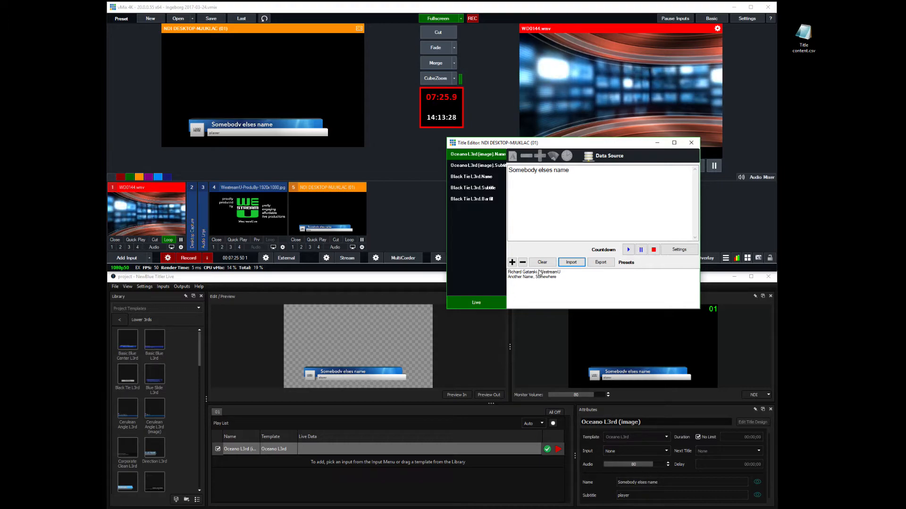
click(539, 272)
double_click(539, 272)
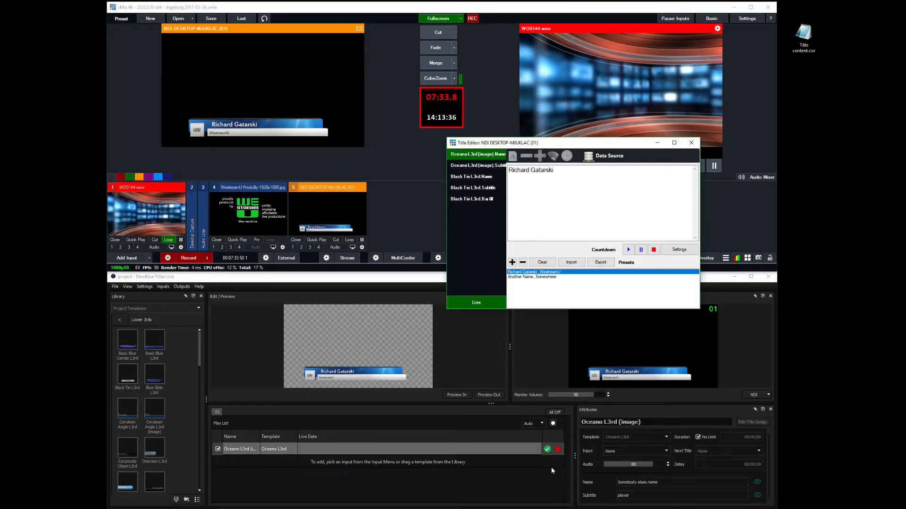
click(524, 278)
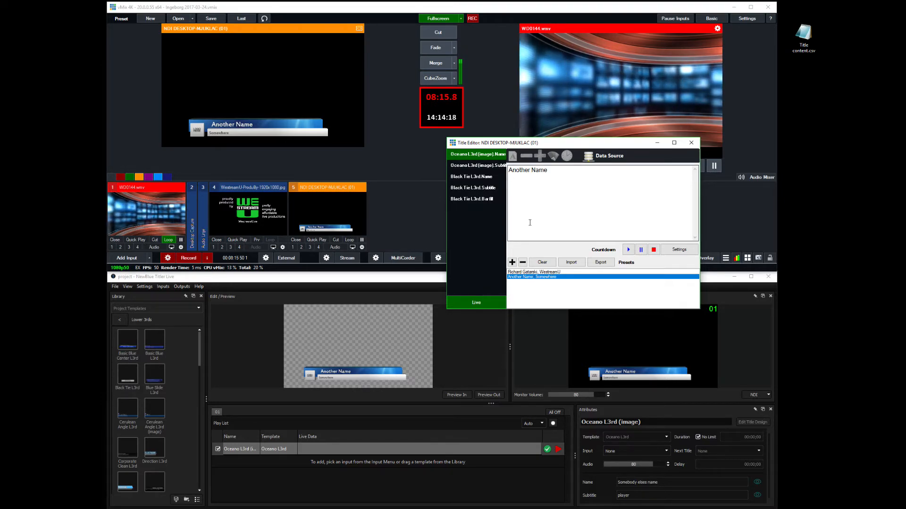
drag(552, 144, 560, 274)
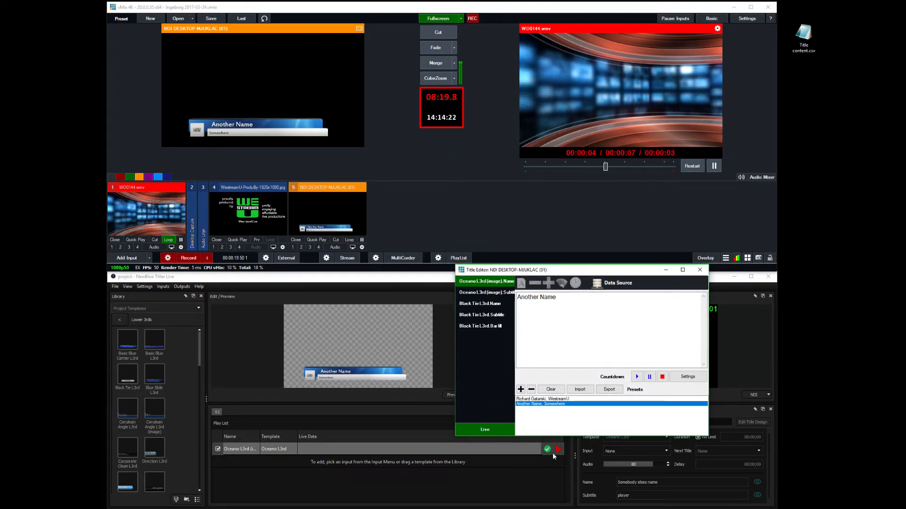
Switch between the two preset rows, ending on 'Another Name', and close the Title Editor
click(542, 400)
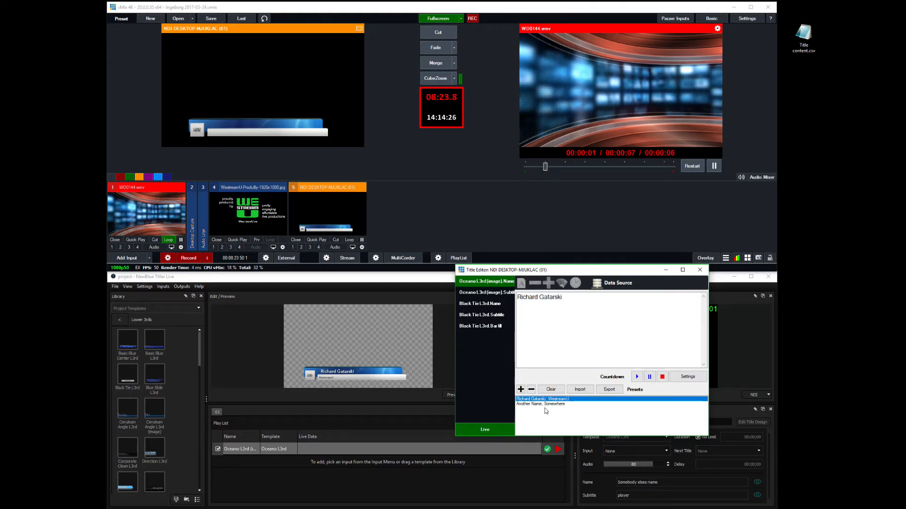
click(547, 404)
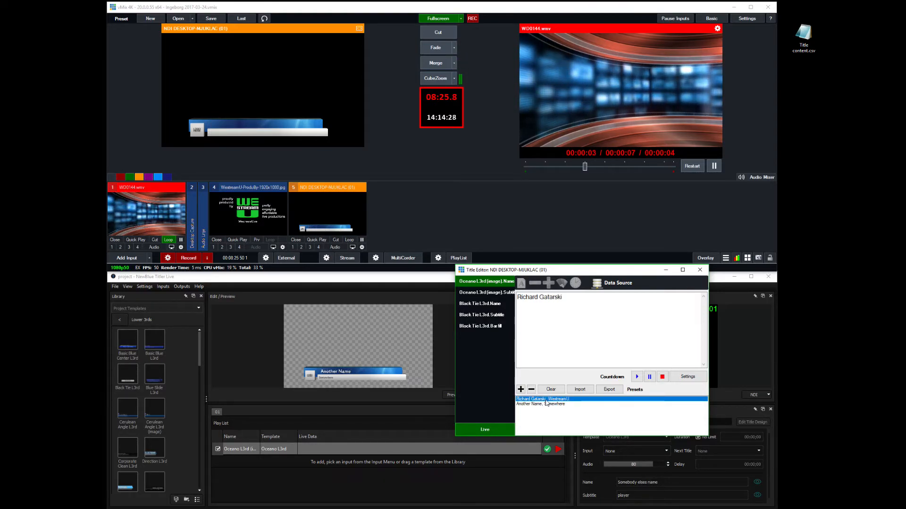
click(547, 404)
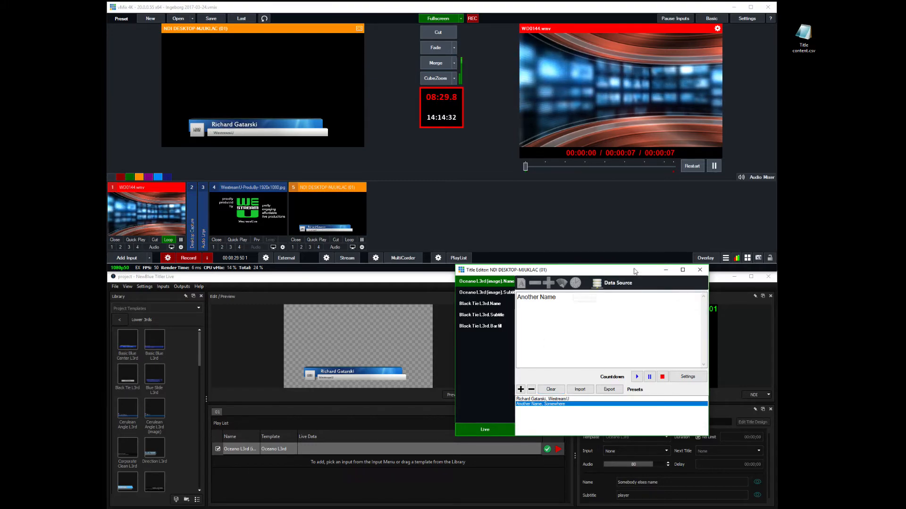
click(700, 270)
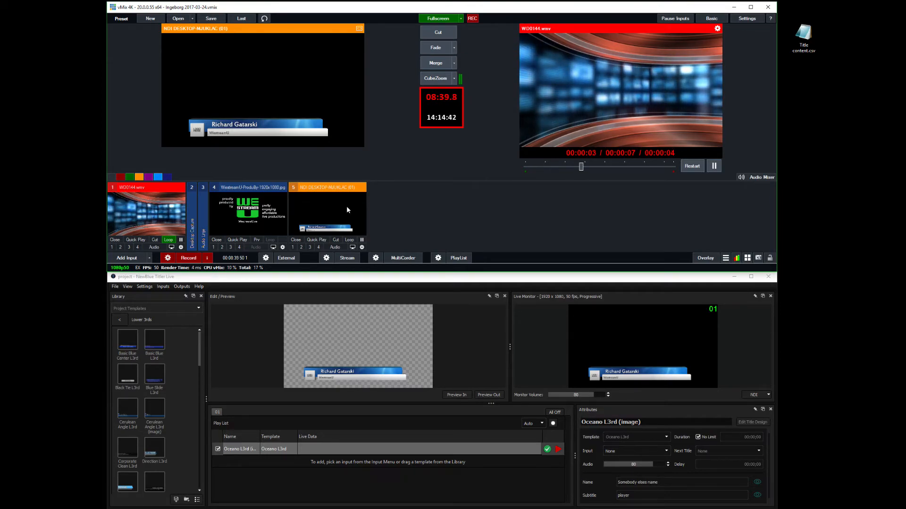
Add Title content.csv as an Excel/CSV data source via the Data Sources Manager
click(727, 258)
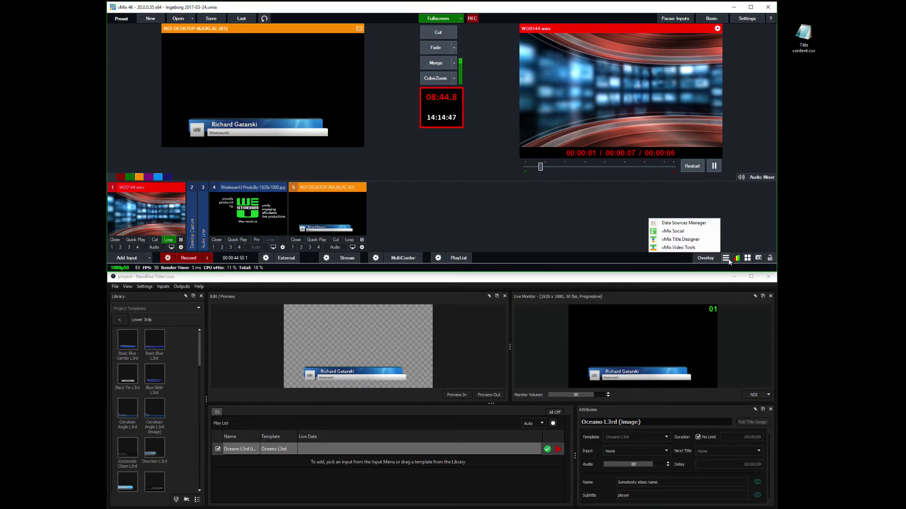
click(684, 223)
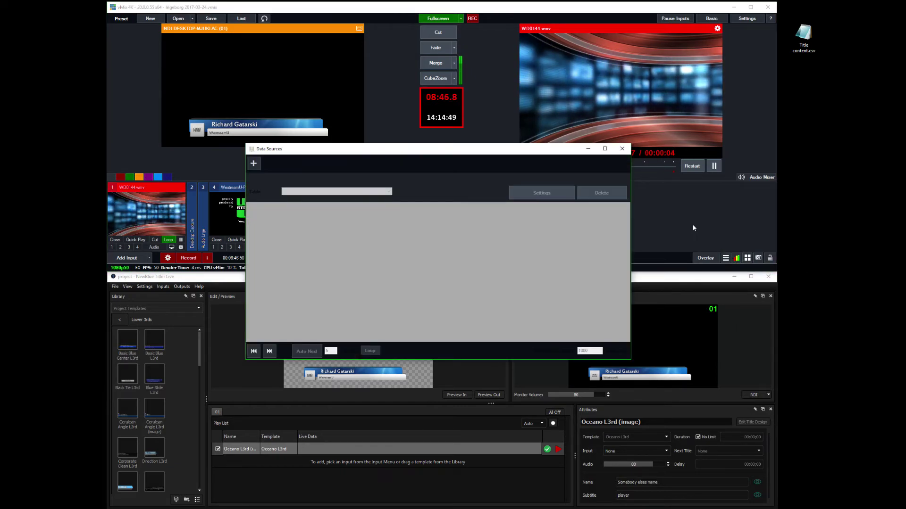
click(254, 164)
click(269, 174)
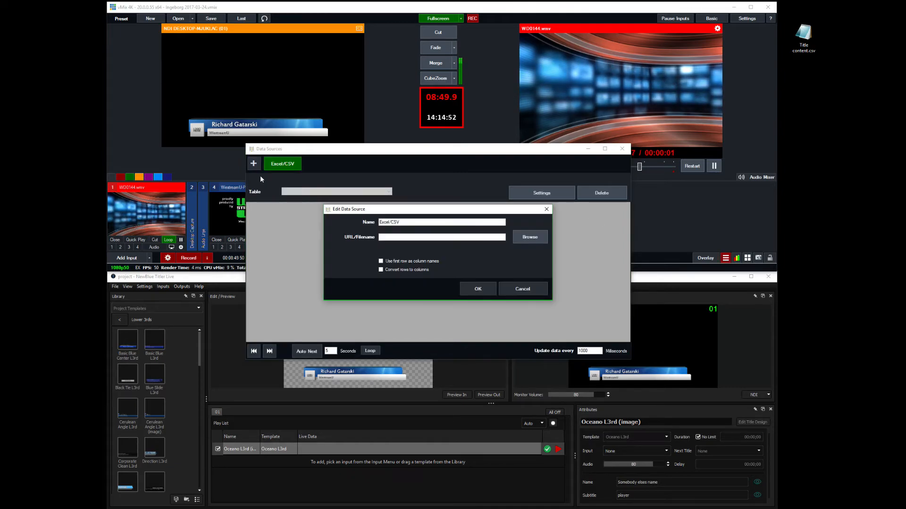
click(529, 237)
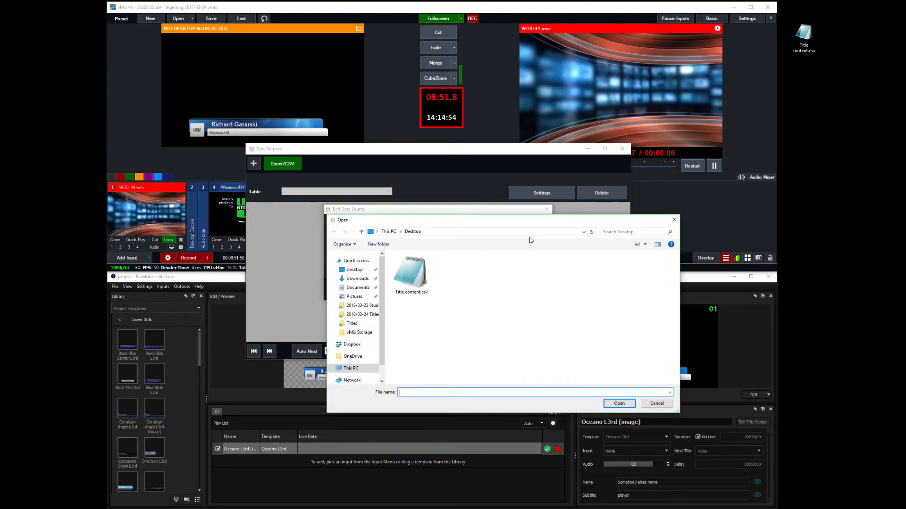
double_click(411, 276)
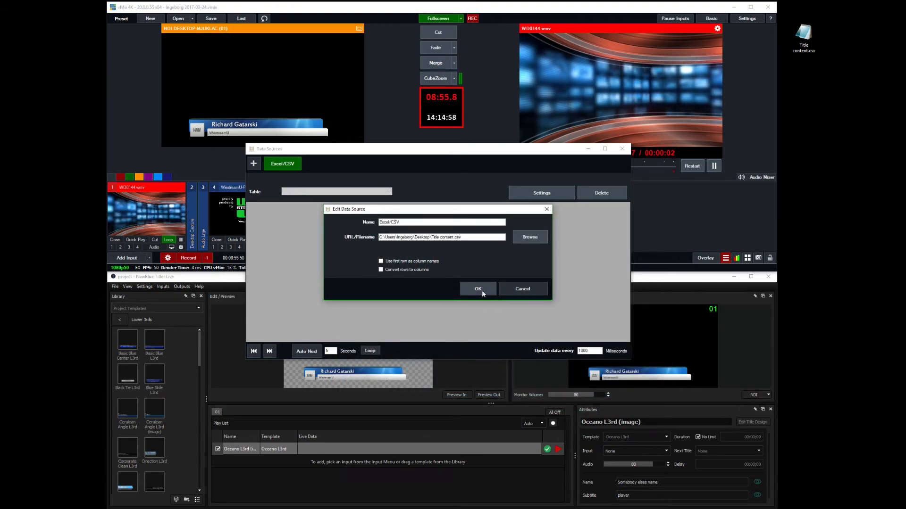
click(482, 290)
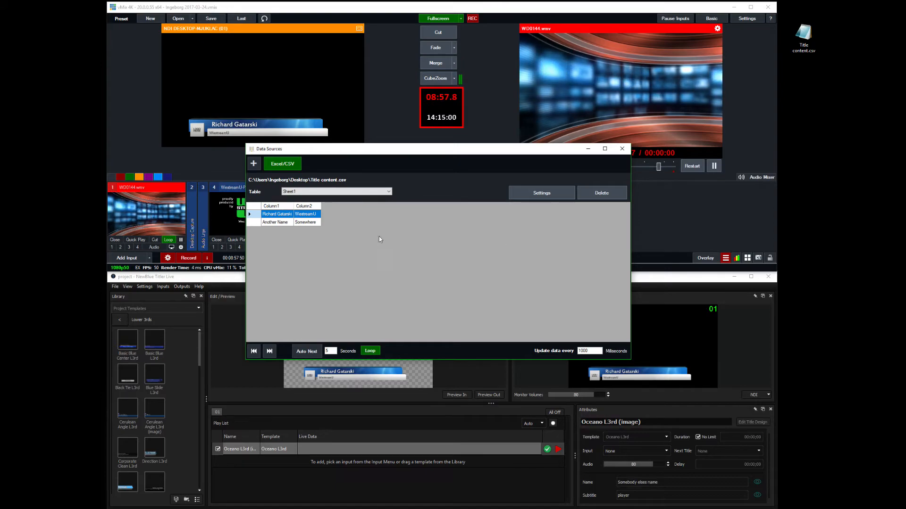
Move the Data Sources window aside and close it
mouse_move(474, 151)
mouse_down()
mouse_move(541, 267)
mouse_move(506, 273)
mouse_up()
click(653, 270)
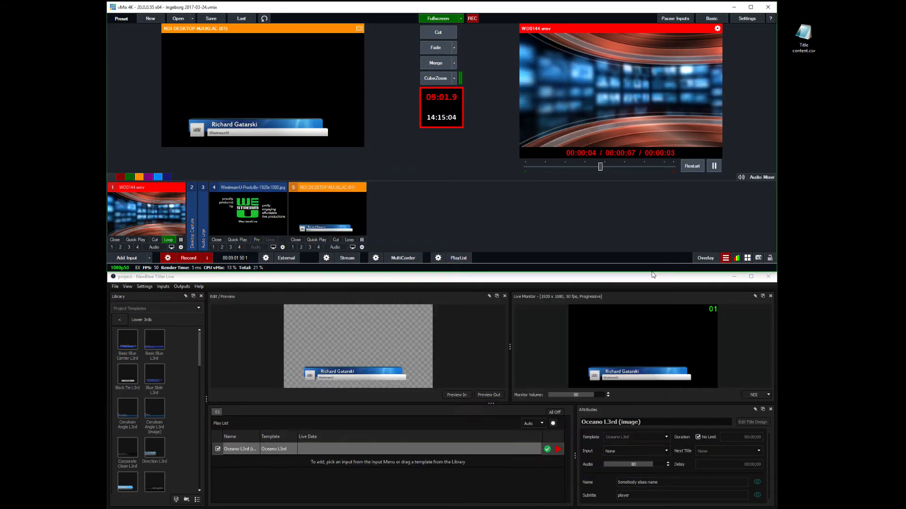
Bind all fields of the input 5 NDI title to the Excel/CSV source's Sheet1
right_click(325, 209)
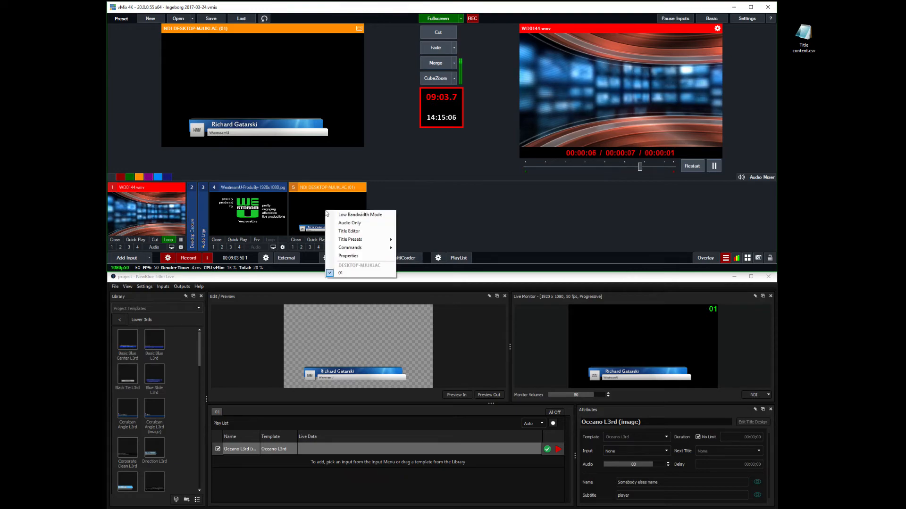
click(363, 233)
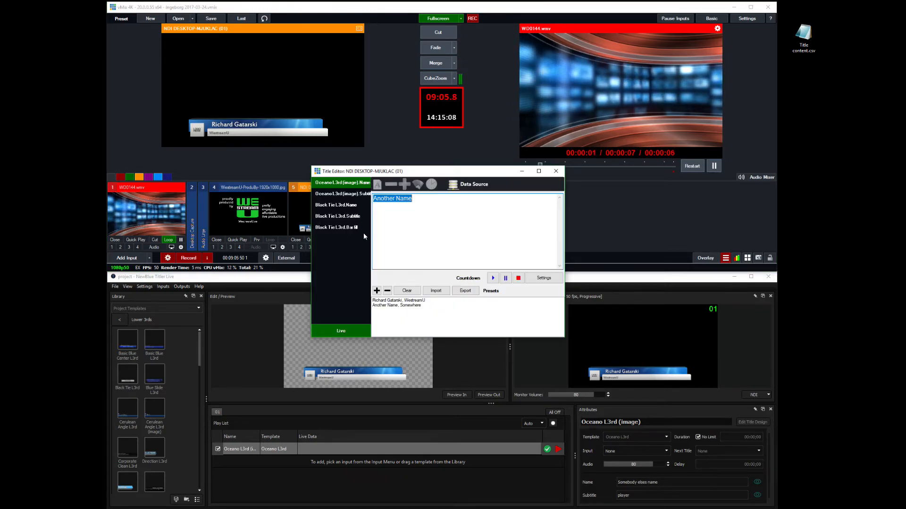
click(455, 185)
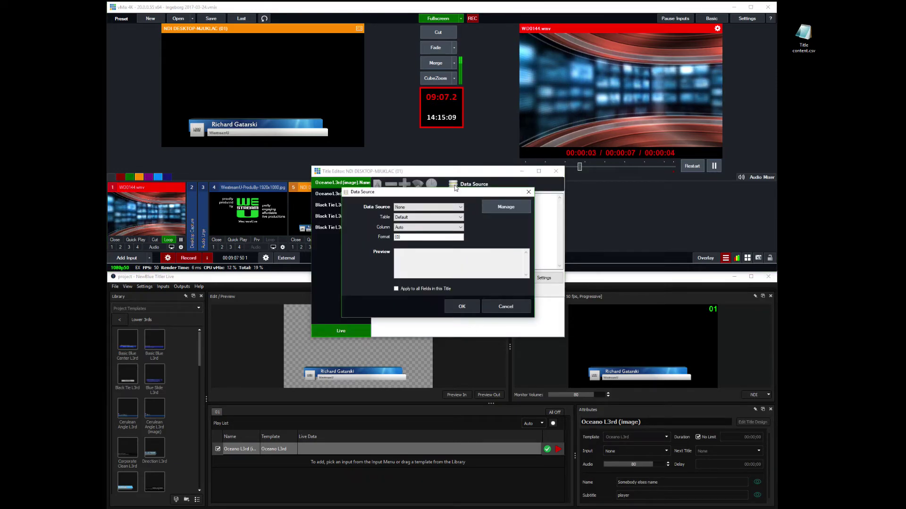
click(428, 208)
click(426, 219)
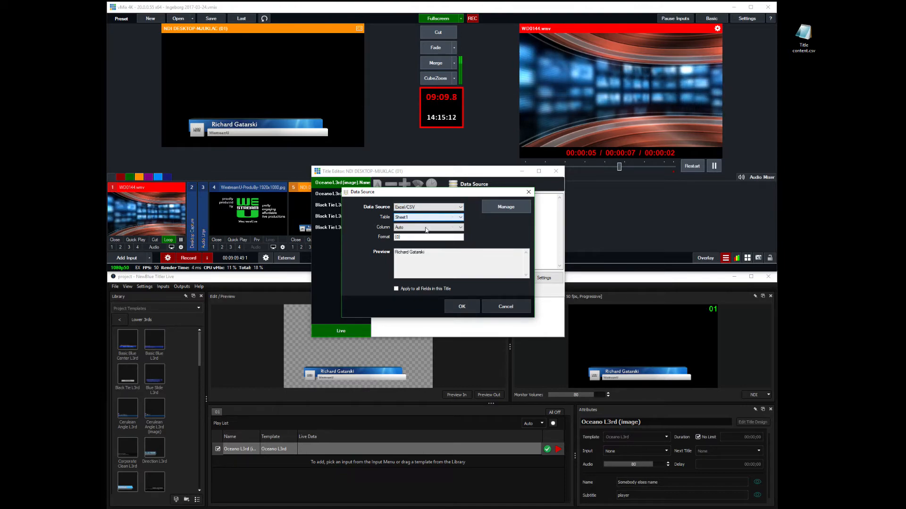
click(396, 289)
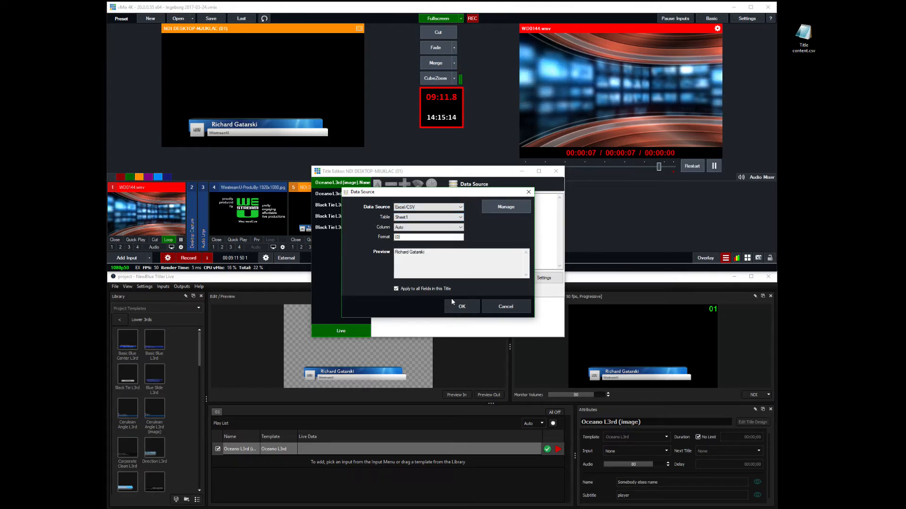
click(461, 306)
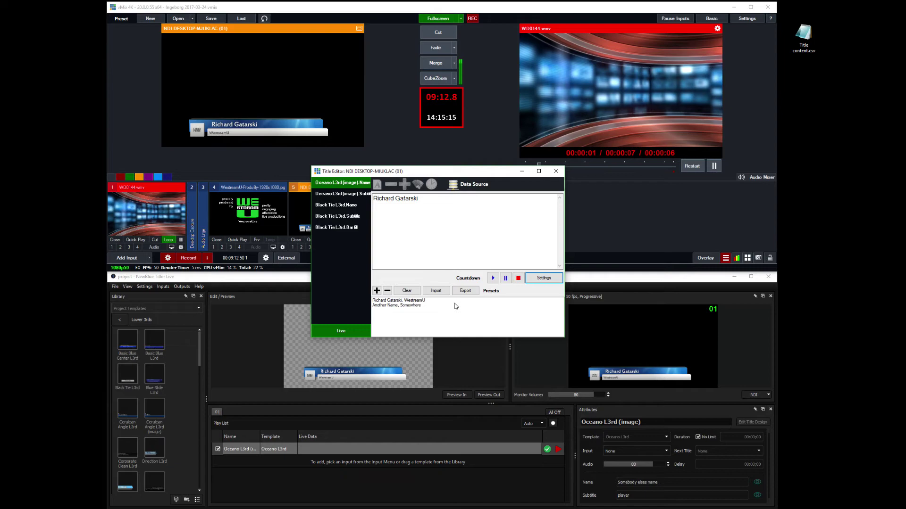
Close the title editor and reopen the Data Sources Manager, moving its window aside
click(555, 171)
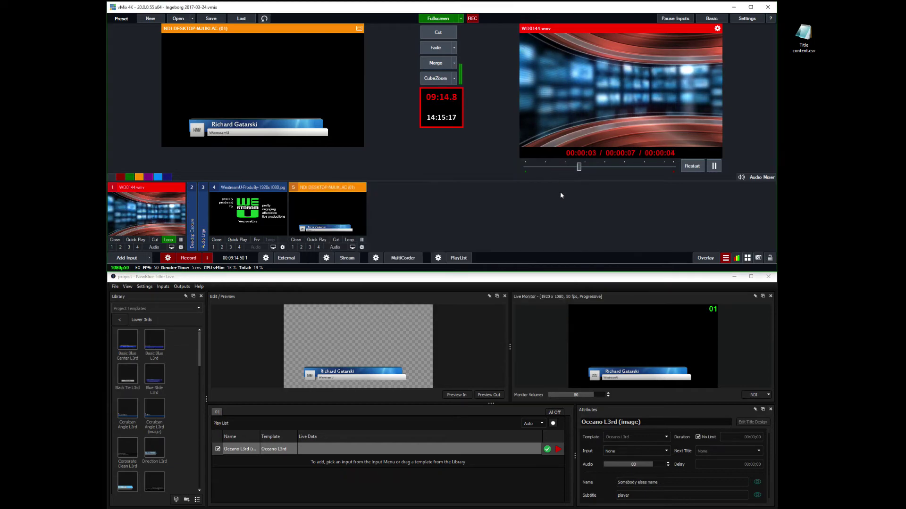
click(725, 257)
click(684, 222)
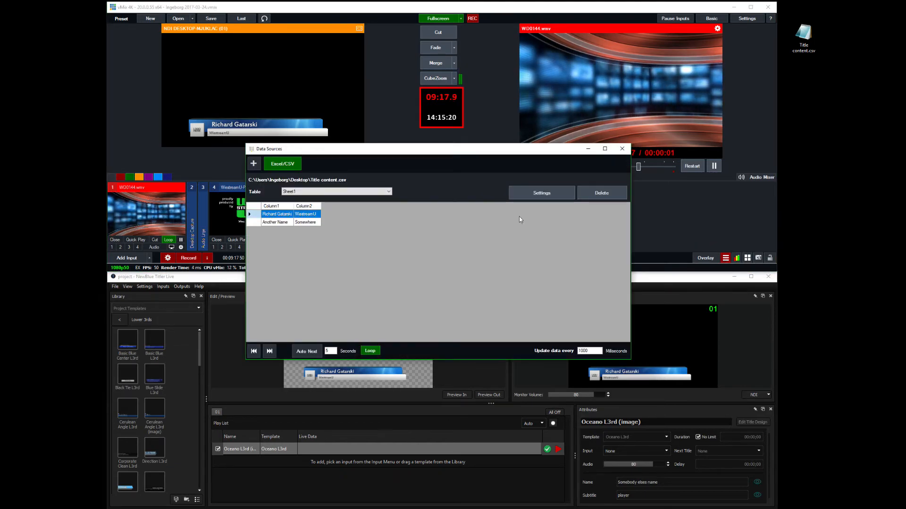
drag(362, 152, 510, 84)
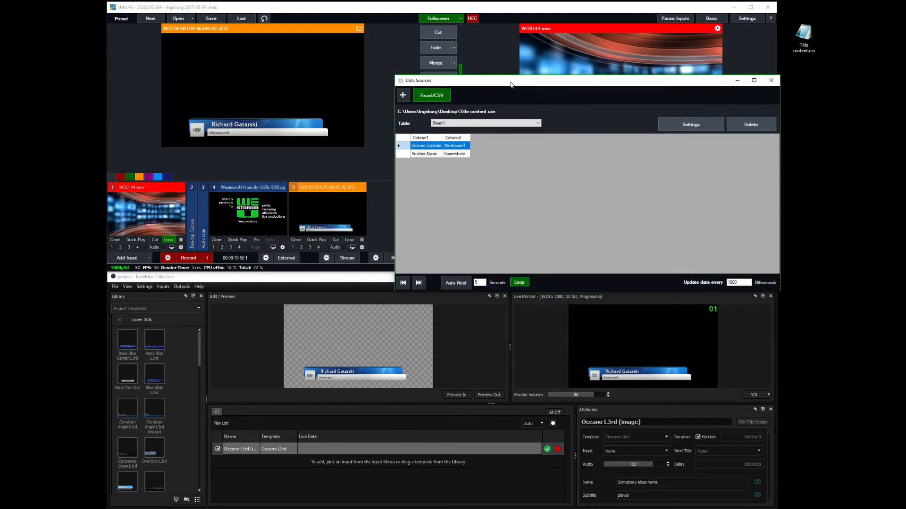
Preview the second CSV row, return to the first row, and close the Data Sources window
click(401, 155)
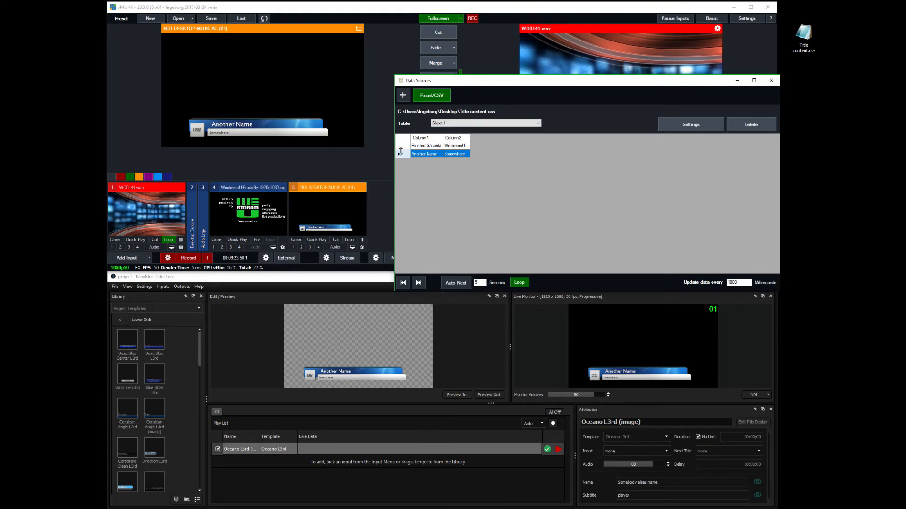
click(401, 146)
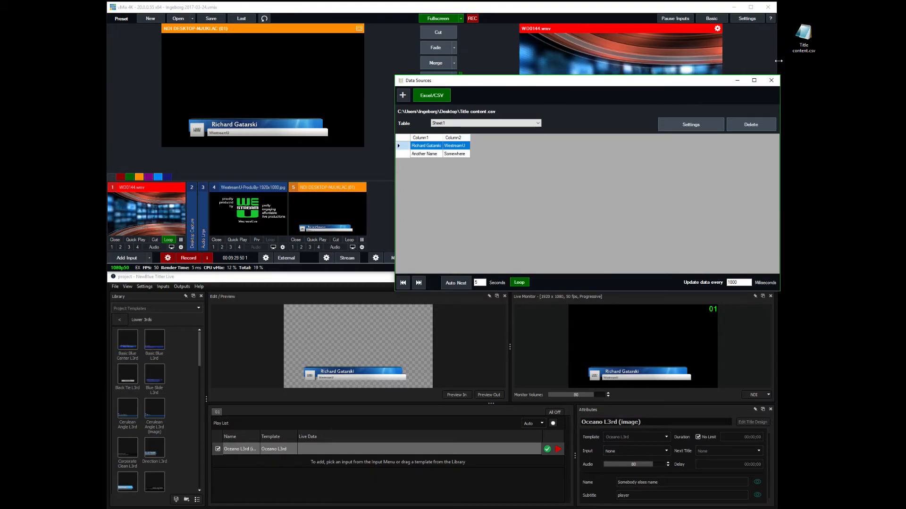
click(771, 81)
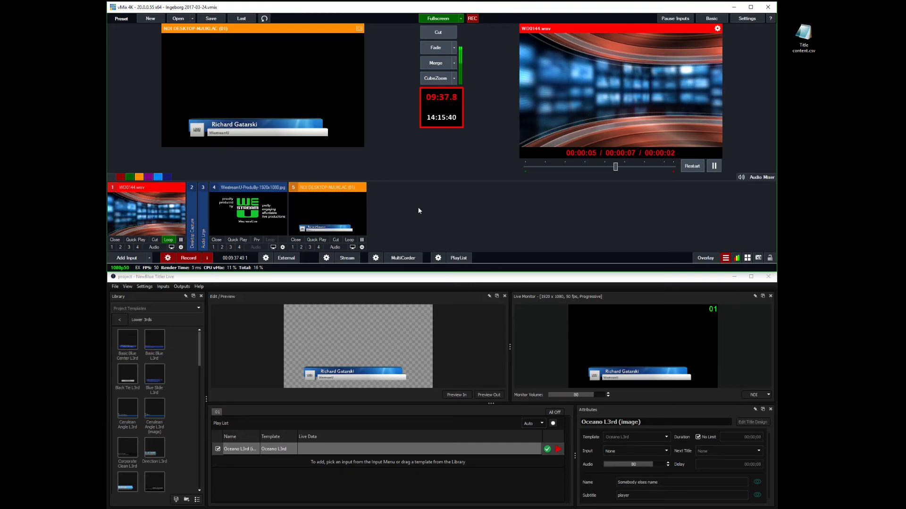
Send the AnimateOut1 command to input 5 so the lower-third leaves
right_click(305, 202)
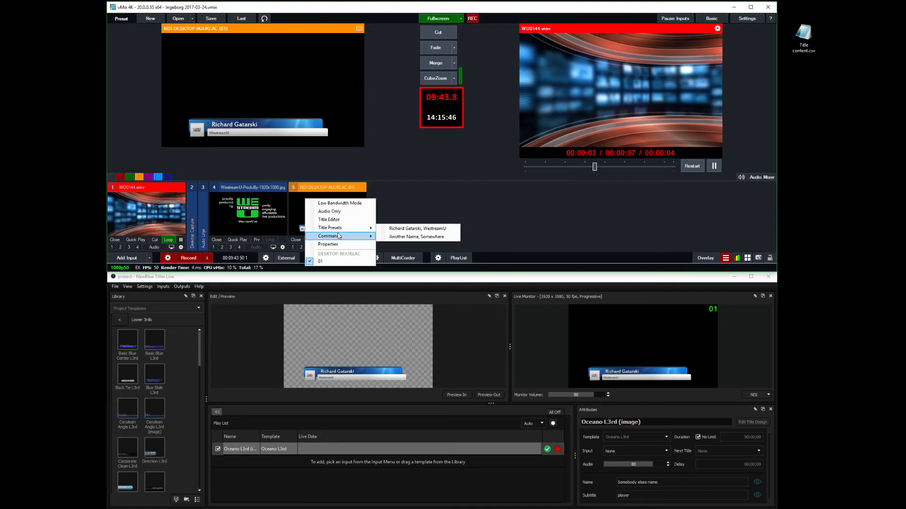
mouse_move(330, 235)
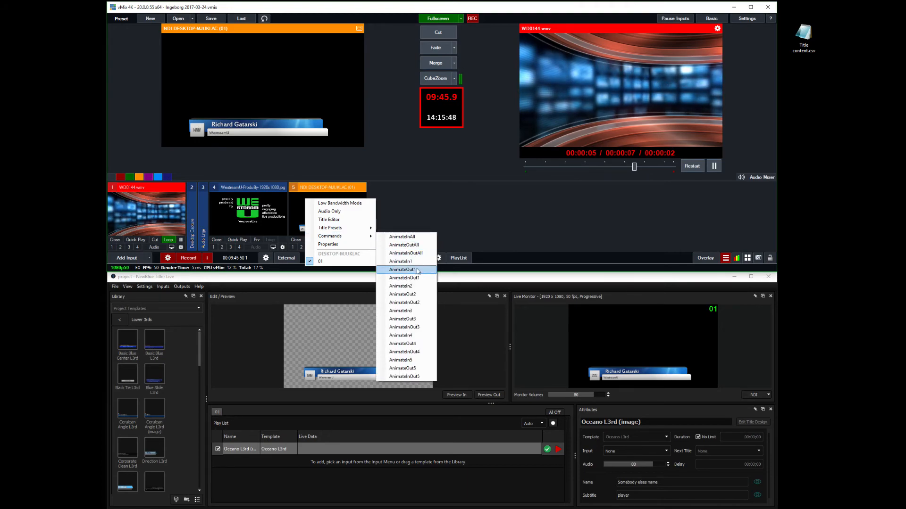
click(417, 269)
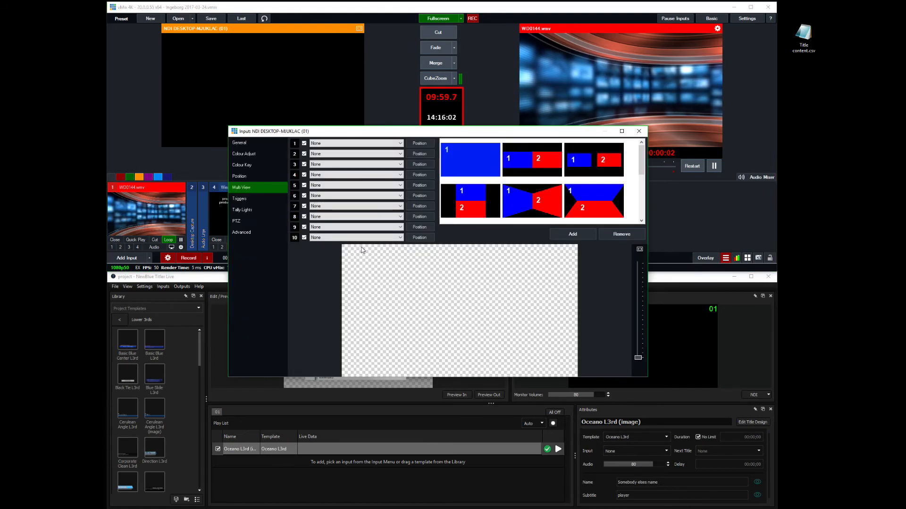
Add an OnTransitionIn trigger running NDICommand AnimateIn1 on the NDI DESKTOP-MJUKLAC (01) input
click(251, 199)
click(311, 235)
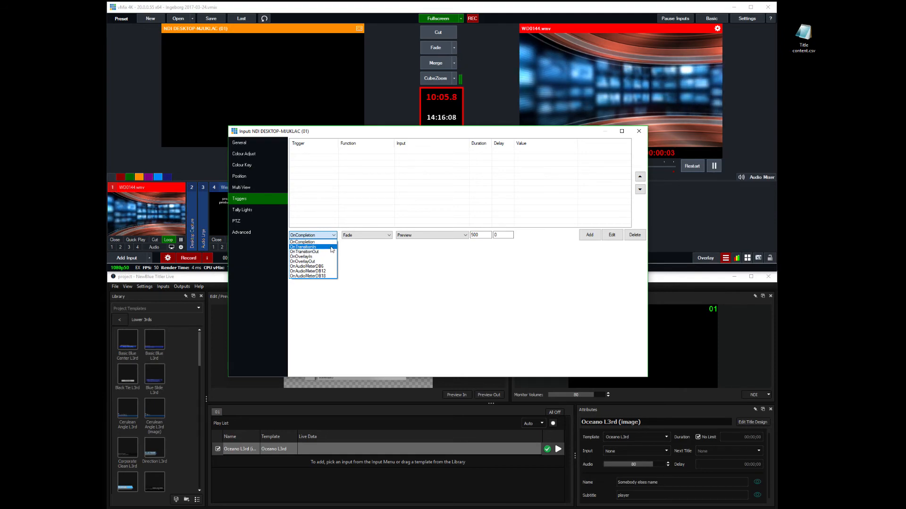
click(308, 247)
click(365, 235)
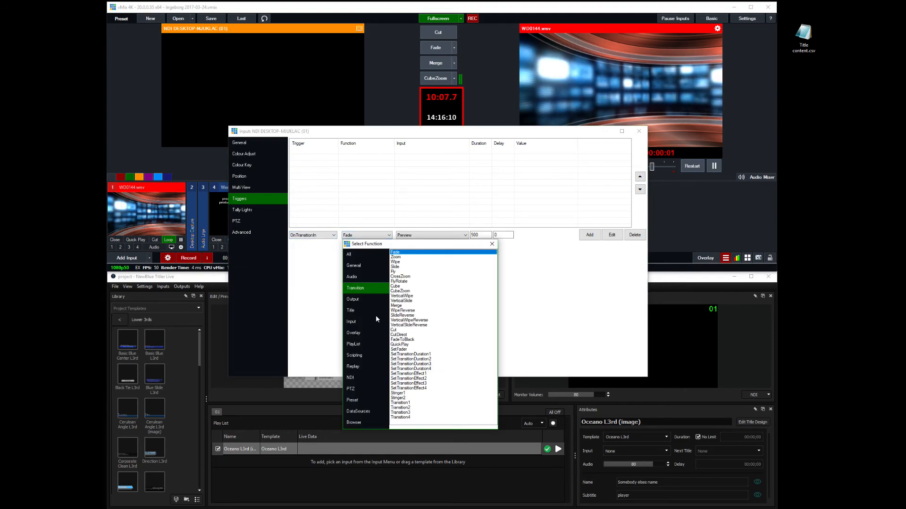
click(350, 377)
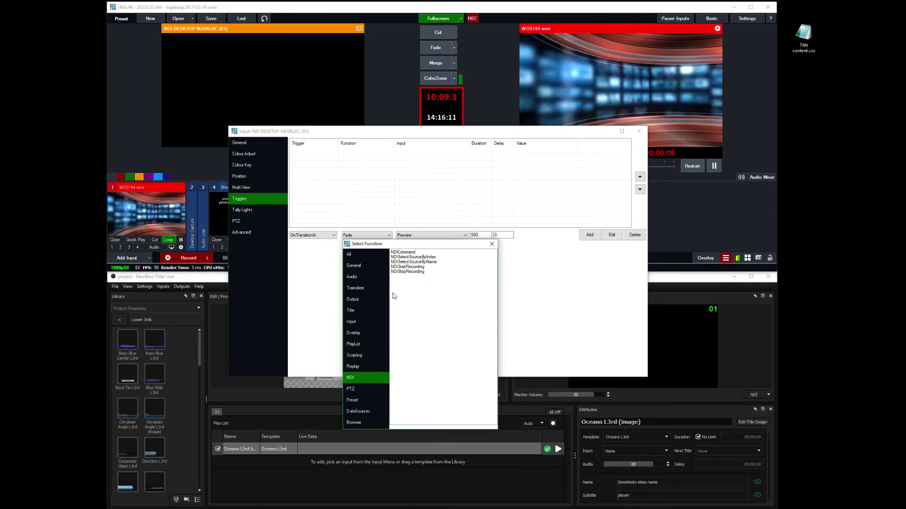
double_click(407, 255)
click(432, 235)
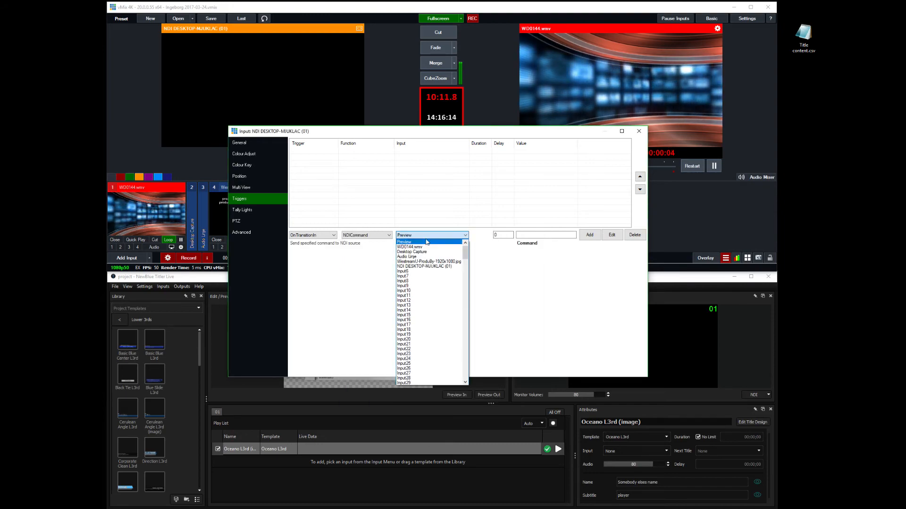
click(428, 267)
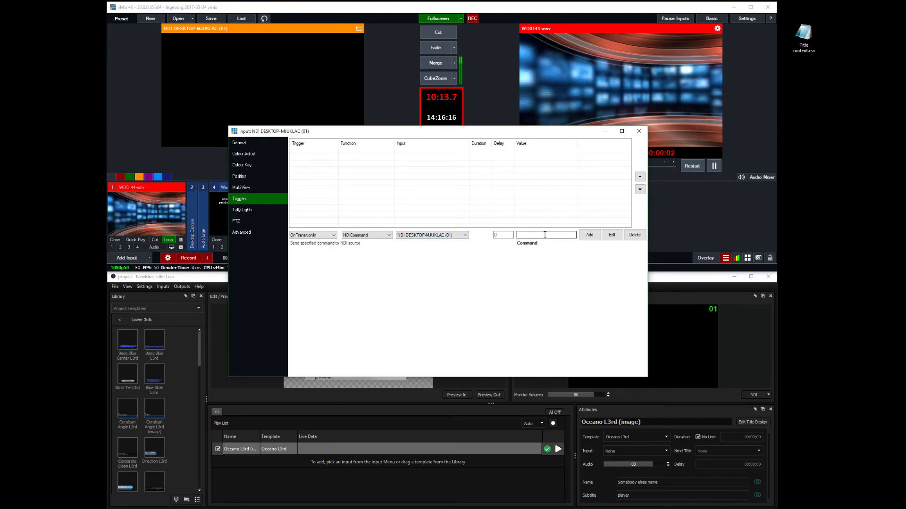
text(Ani)
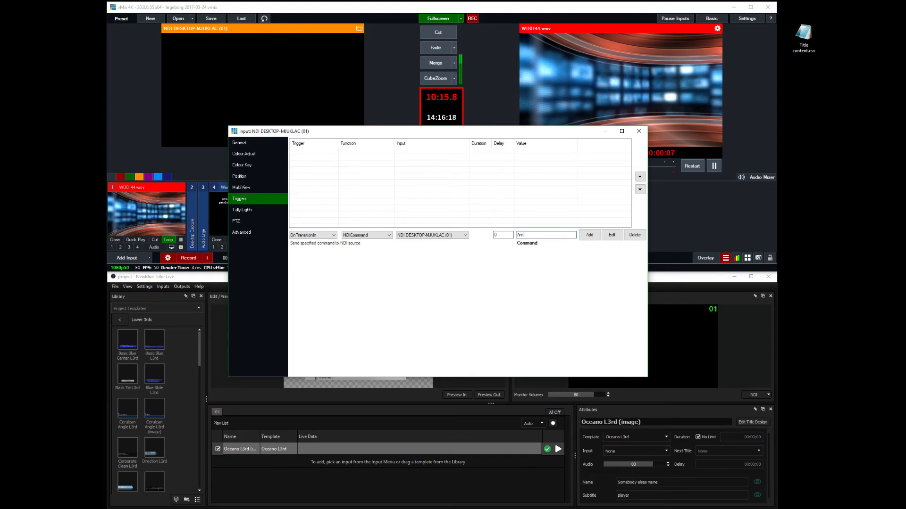
text(mateIn1)
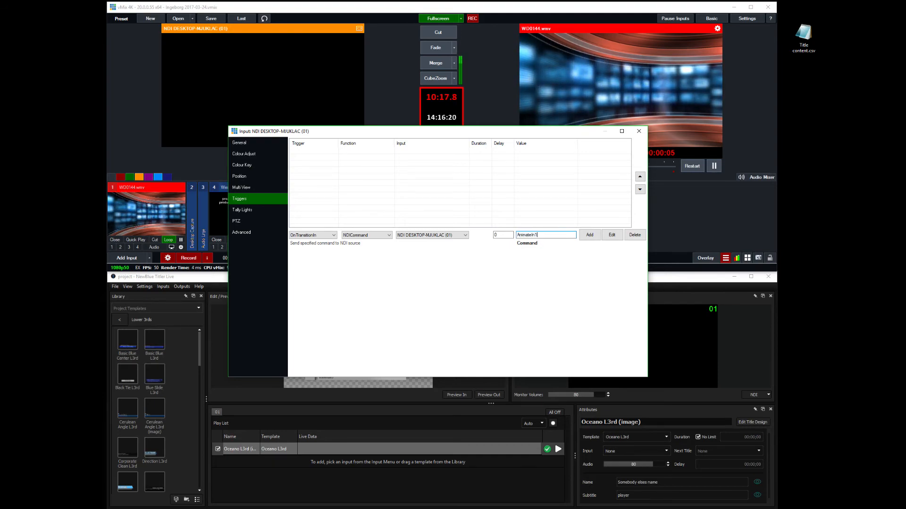
click(589, 235)
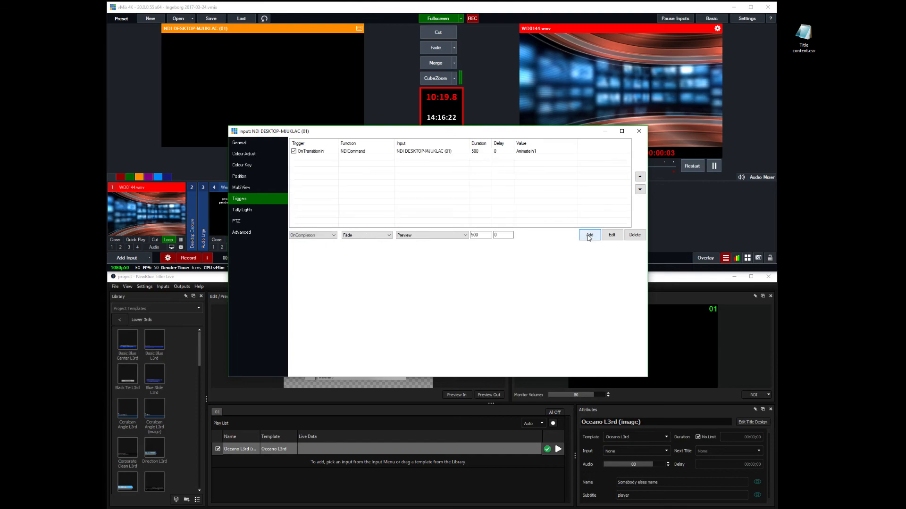
Add a matching OnTransitionOut trigger sending AnimateOut1, then close the input settings
click(355, 152)
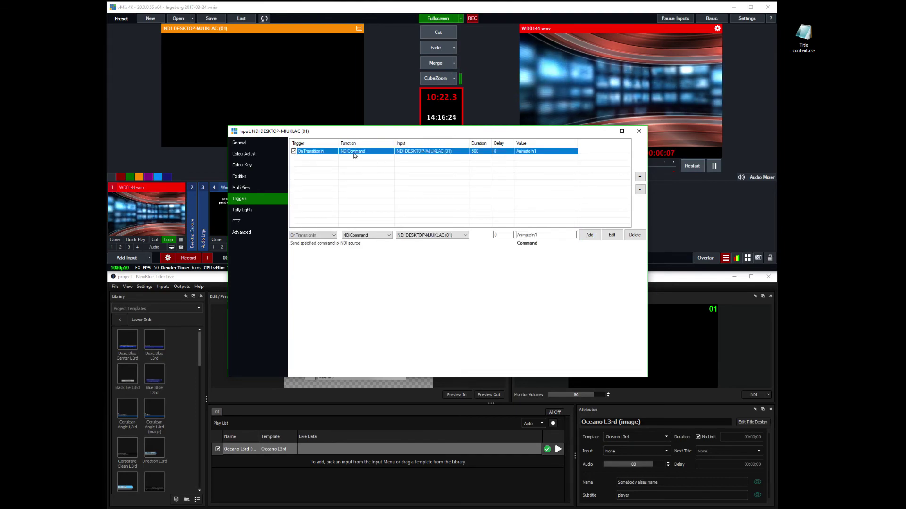
click(334, 235)
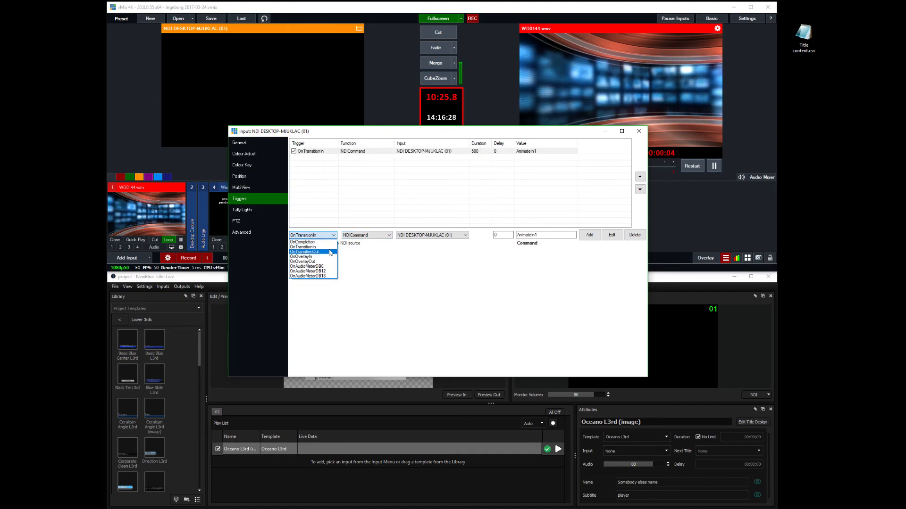
click(330, 252)
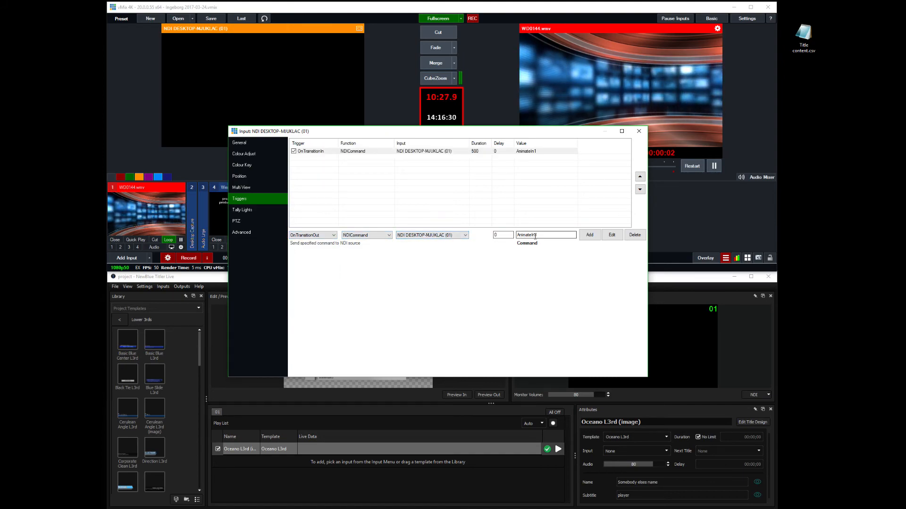
key(BackSpace)
key(BackSpace)
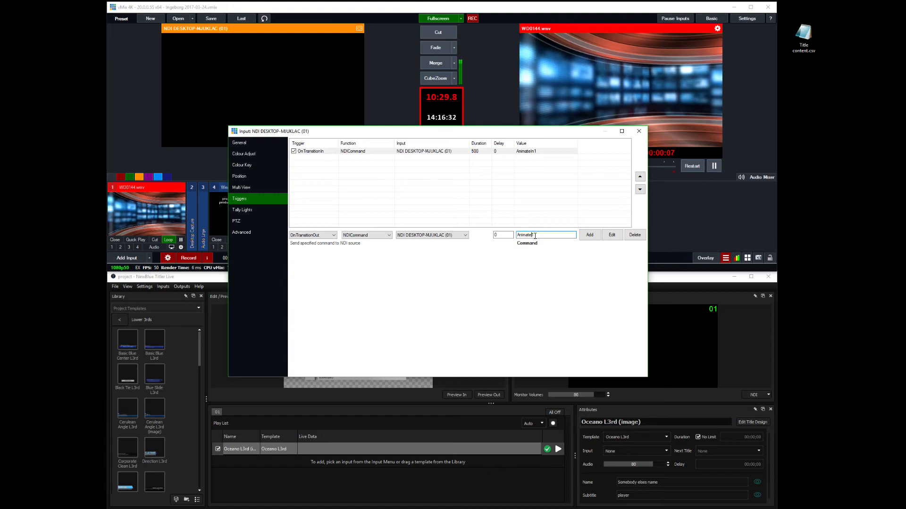
text(Out1)
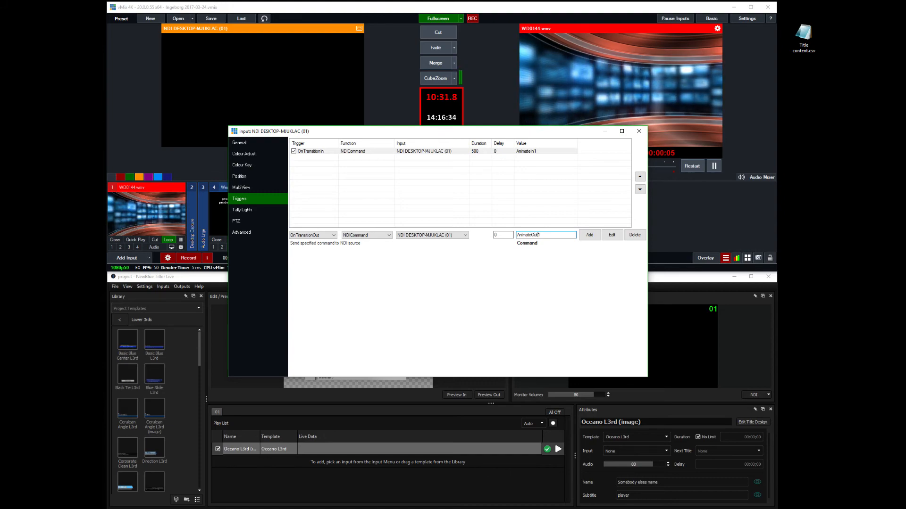
click(590, 236)
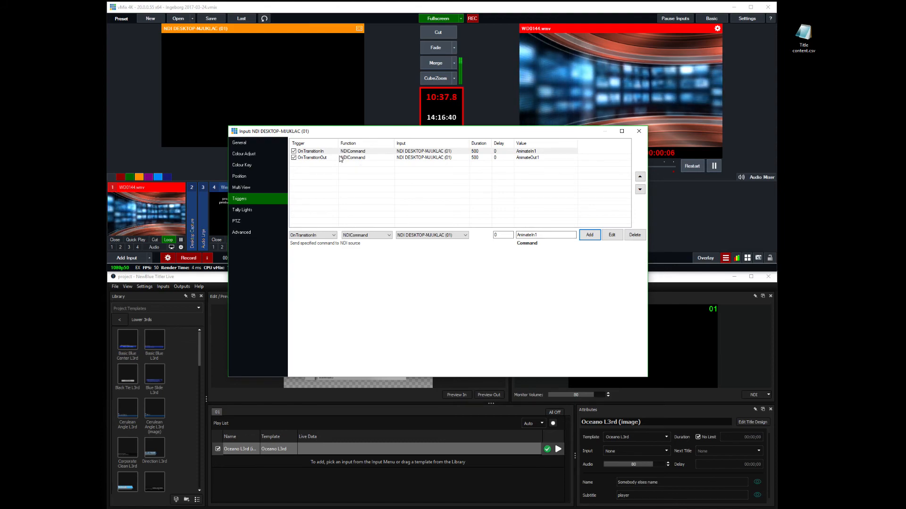
click(638, 132)
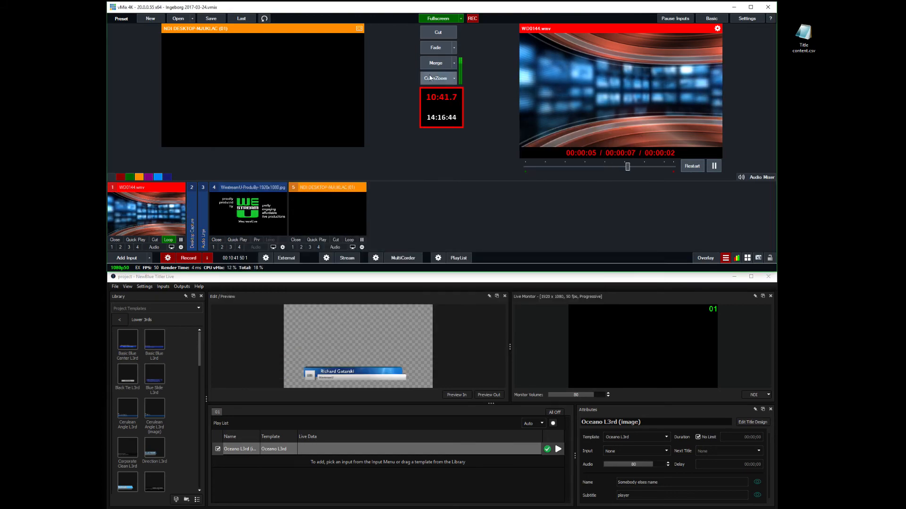
click(432, 35)
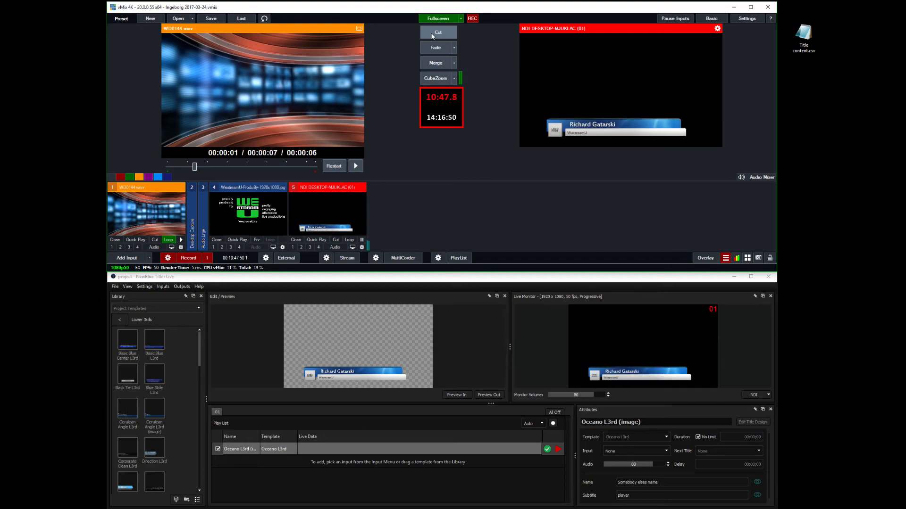
click(432, 36)
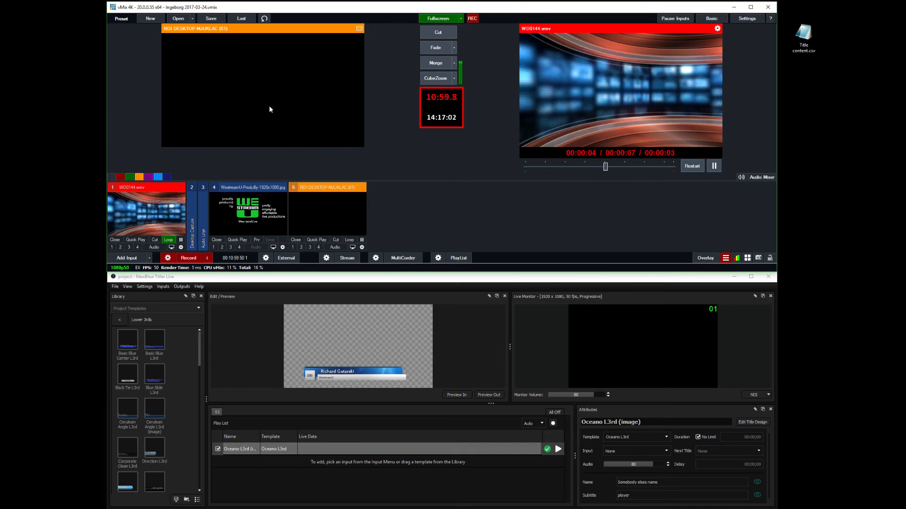
Change the AnimateIn1 trigger's event to OnOverlayIn
click(363, 249)
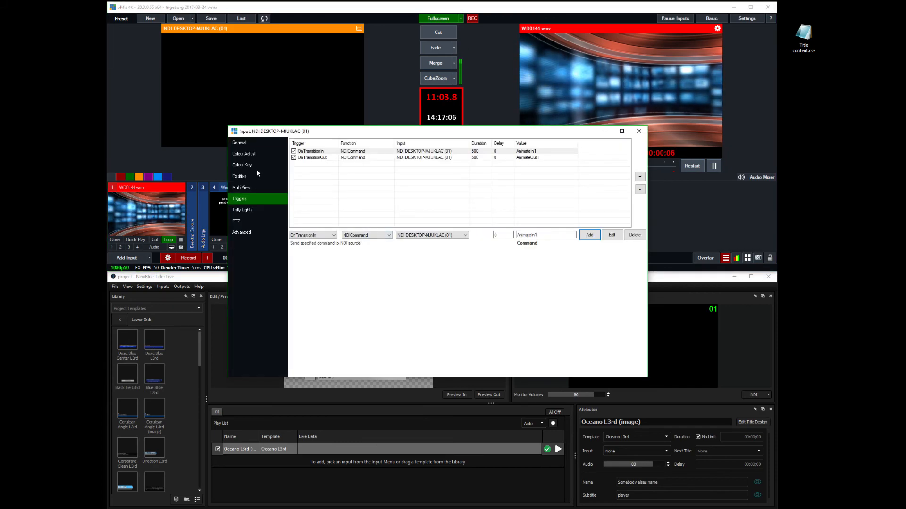
click(312, 151)
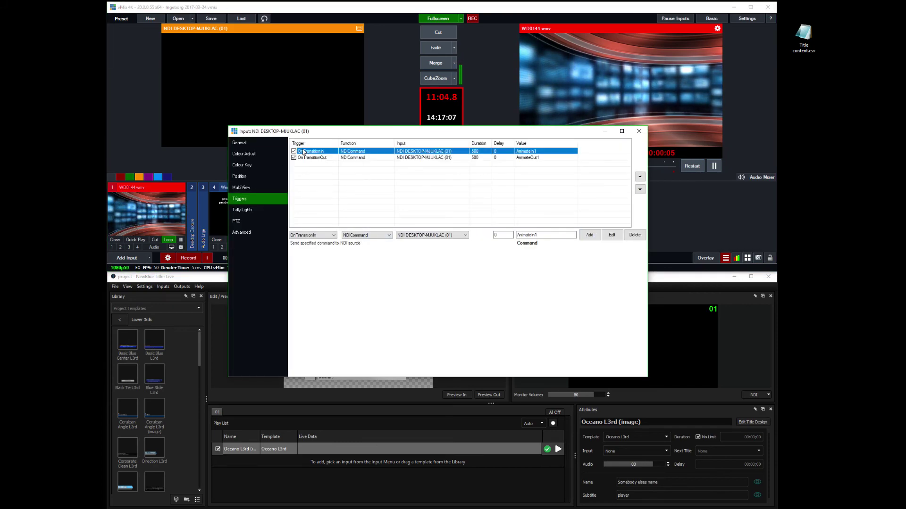
click(333, 235)
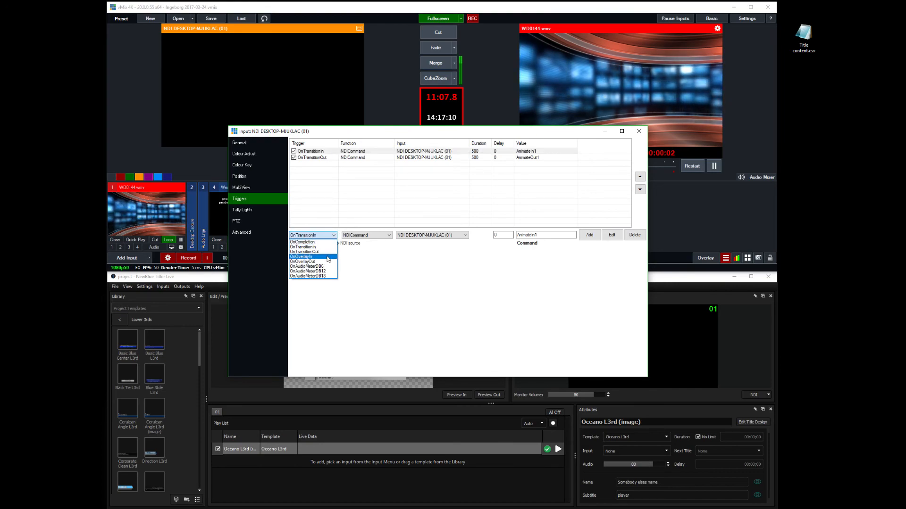
click(311, 256)
click(611, 234)
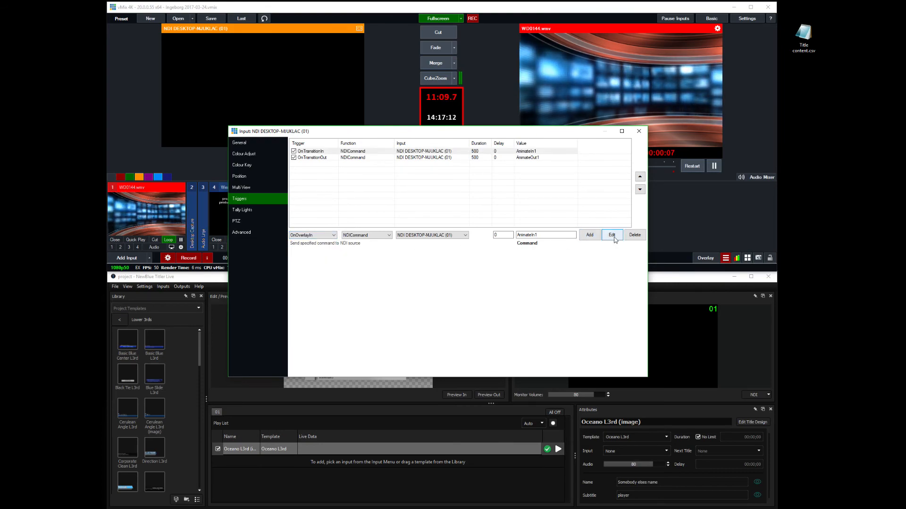
Change the AnimateOut1 trigger's event to OnOverlayOut and close the input settings
click(312, 157)
click(334, 236)
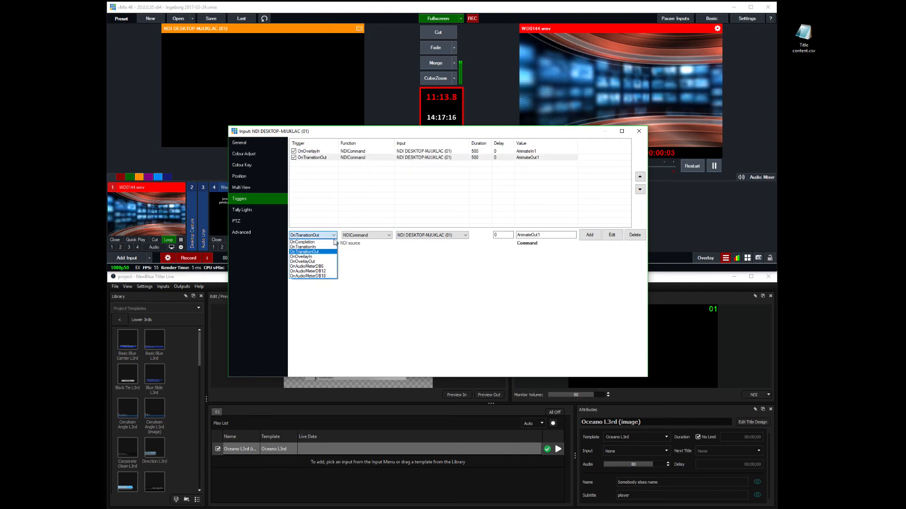
click(311, 263)
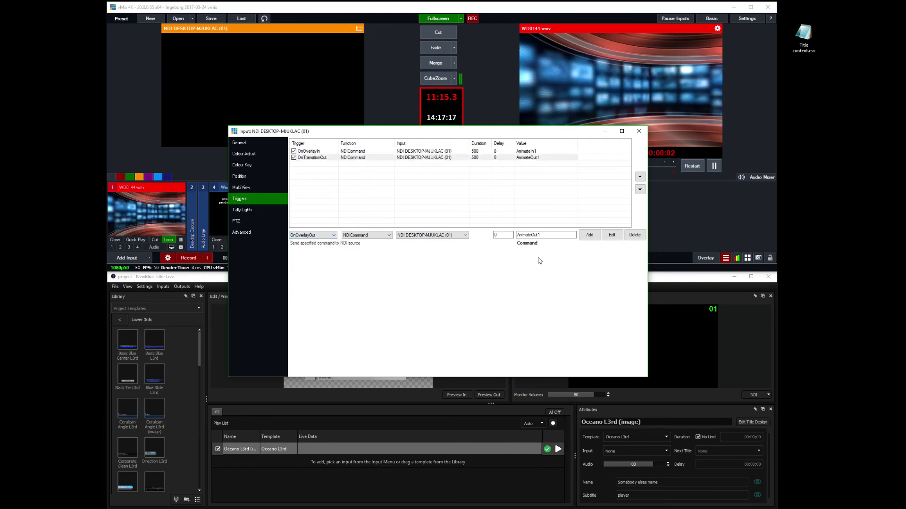
click(612, 235)
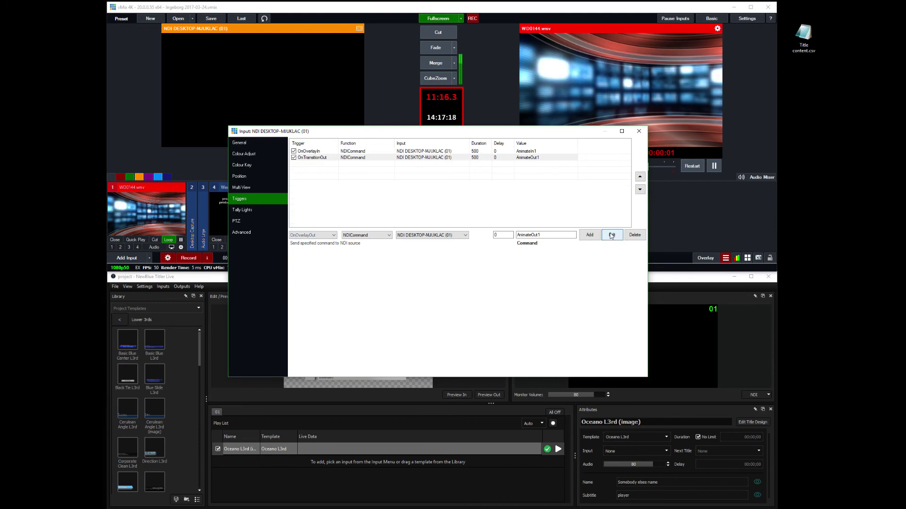
click(639, 132)
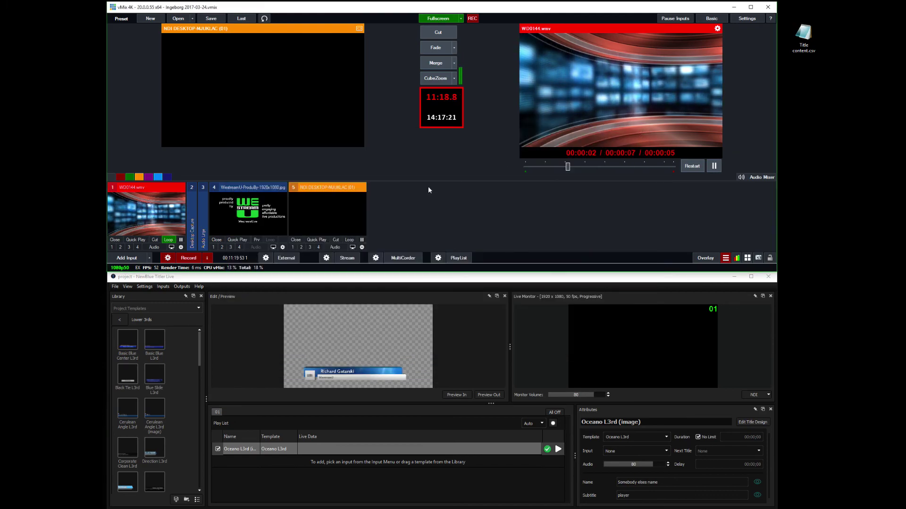
click(295, 247)
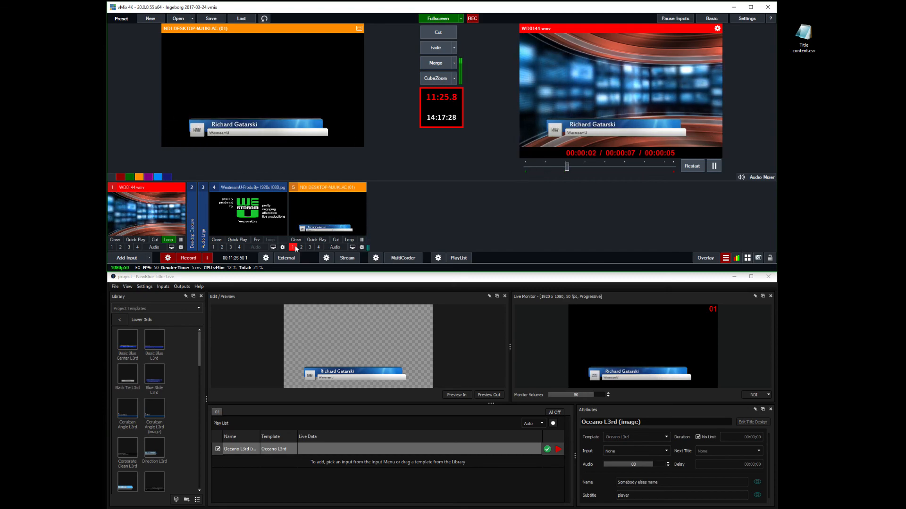
click(295, 245)
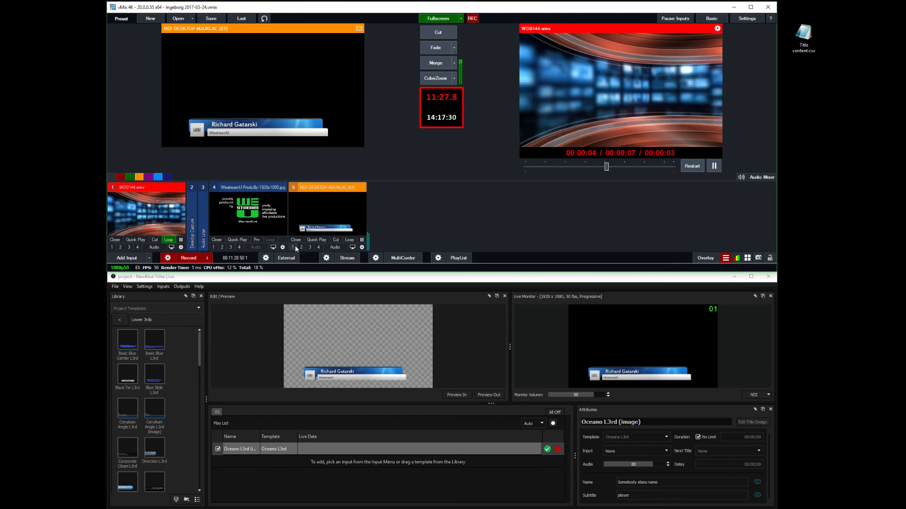